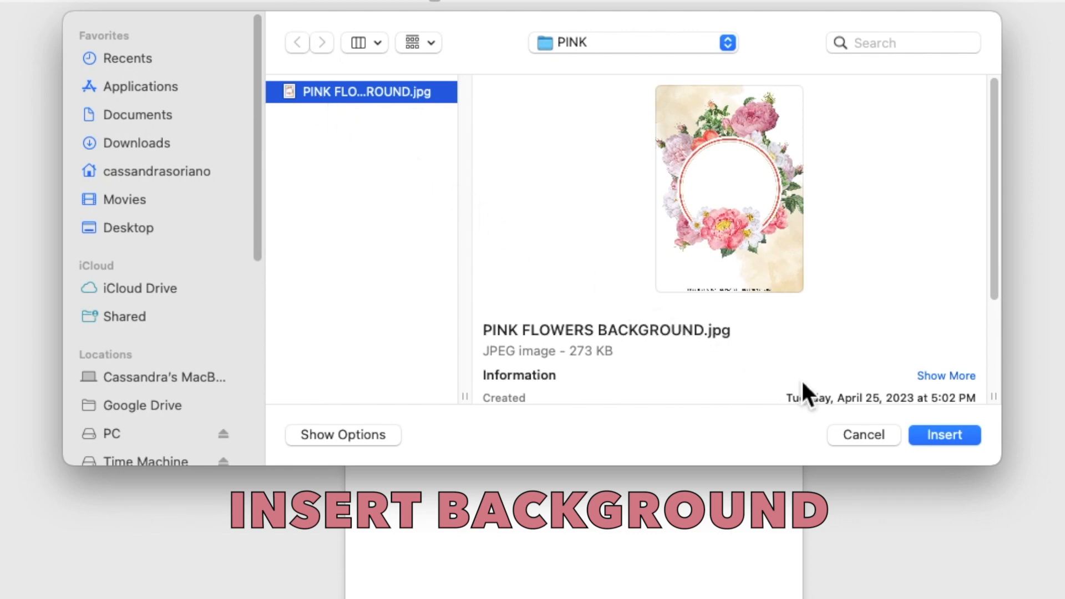
# Step: Insert PINK FLOWERS BACKGROUND.jpg from the PINK folder into the blank document
pyautogui.click(943, 435)
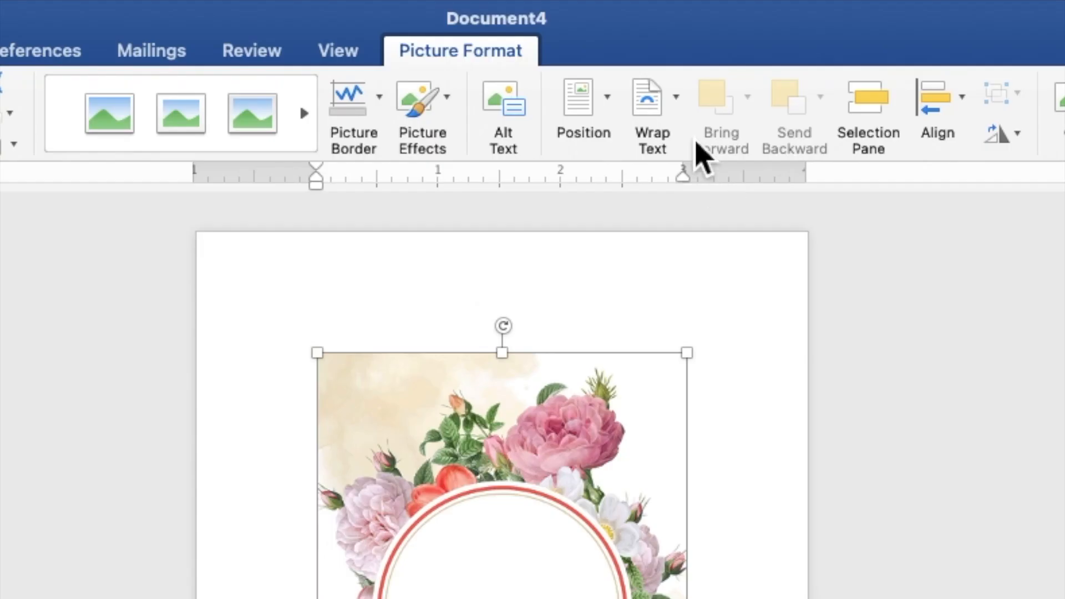
# Step: Put the flower picture behind text and stretch it to fill the page at 7.21" by 5.15"
pyautogui.click(627, 37)
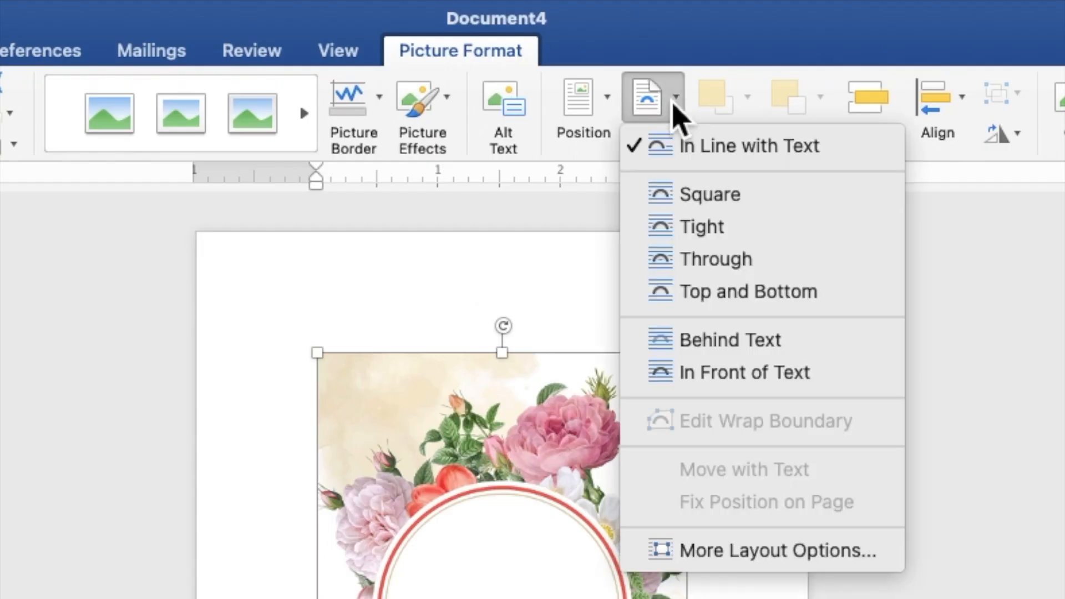
pyautogui.click(717, 342)
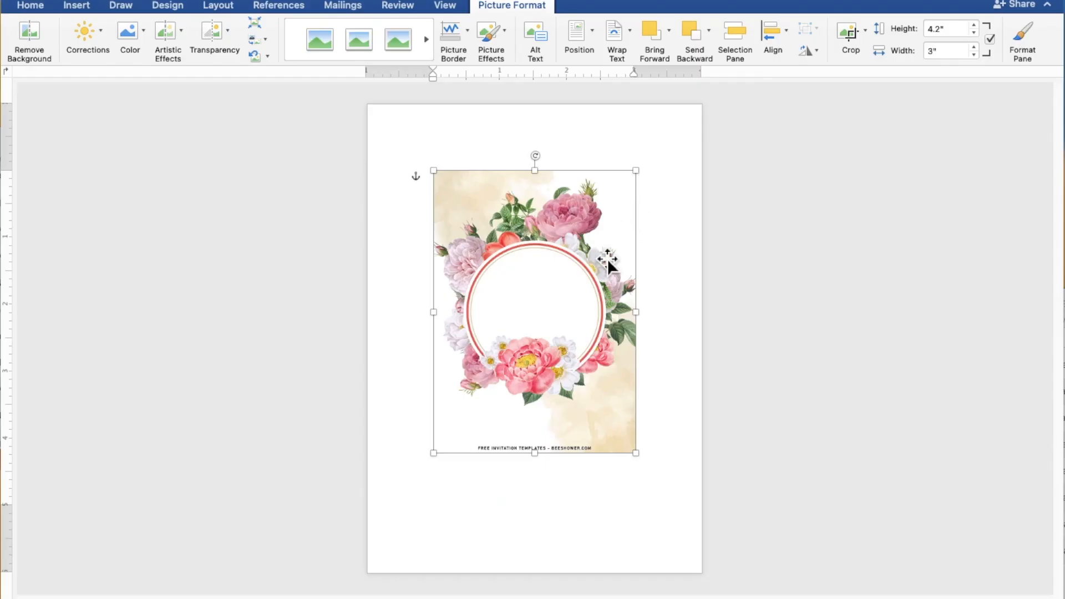
pyautogui.moveTo(547, 335); pyautogui.dragTo(482, 269)
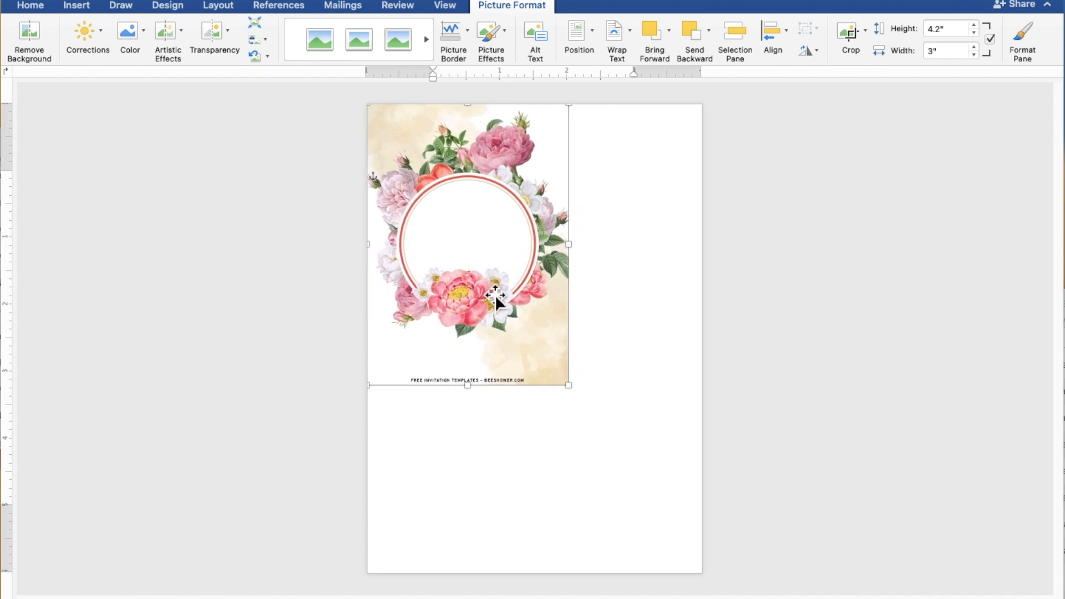
pyautogui.moveTo(577, 394); pyautogui.dragTo(713, 588)
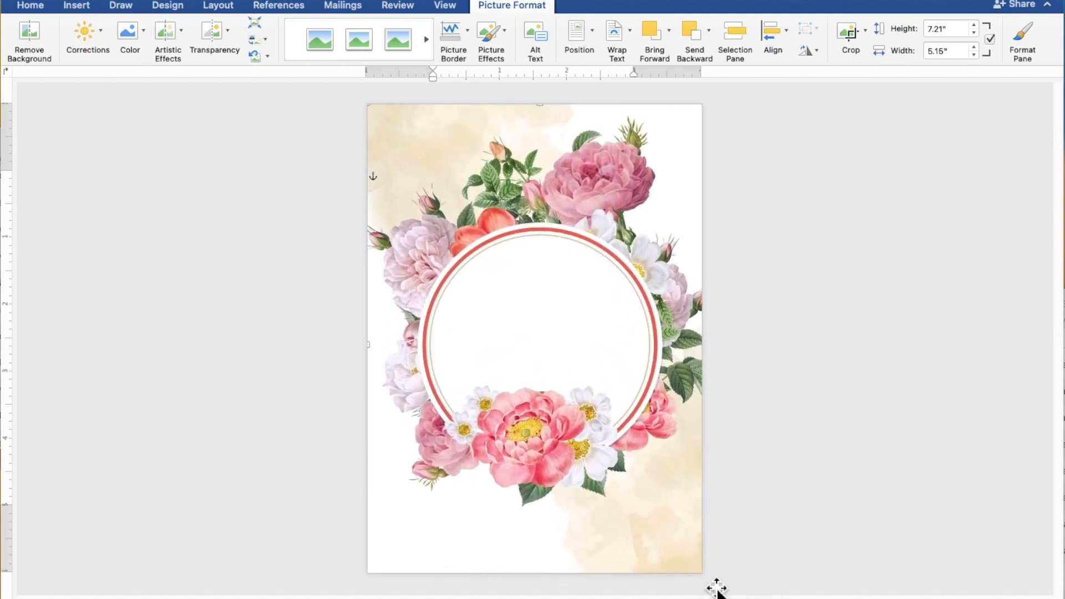
pyautogui.press('Left')
pyautogui.press('Left')
pyautogui.press('Left')
pyautogui.press('Left')
pyautogui.press('Left')
pyautogui.press('Left')
pyautogui.press('Left')
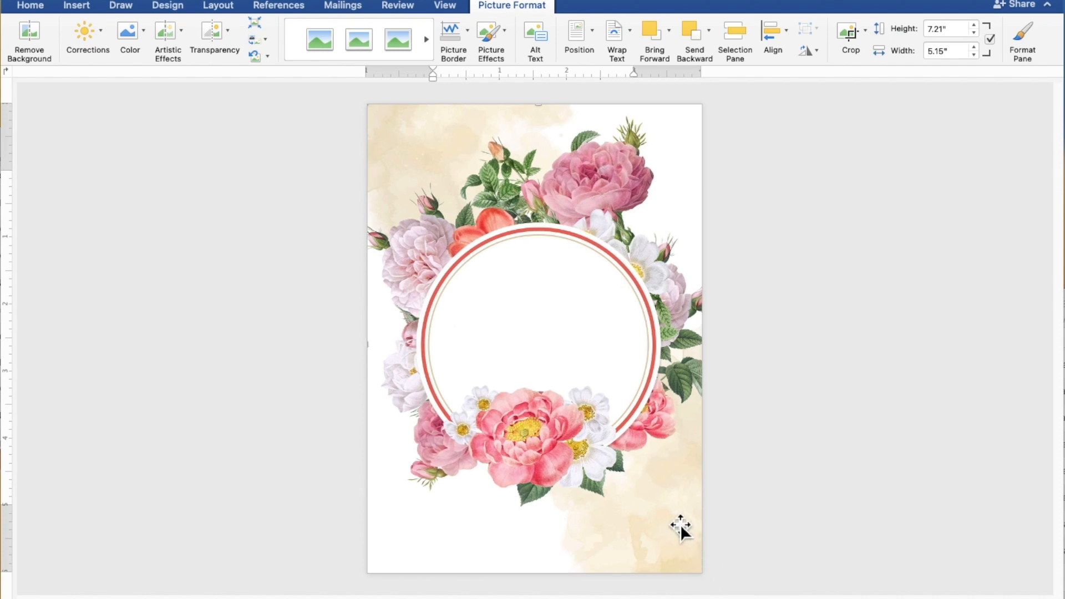
pyautogui.press('Left')
pyautogui.press('Left')
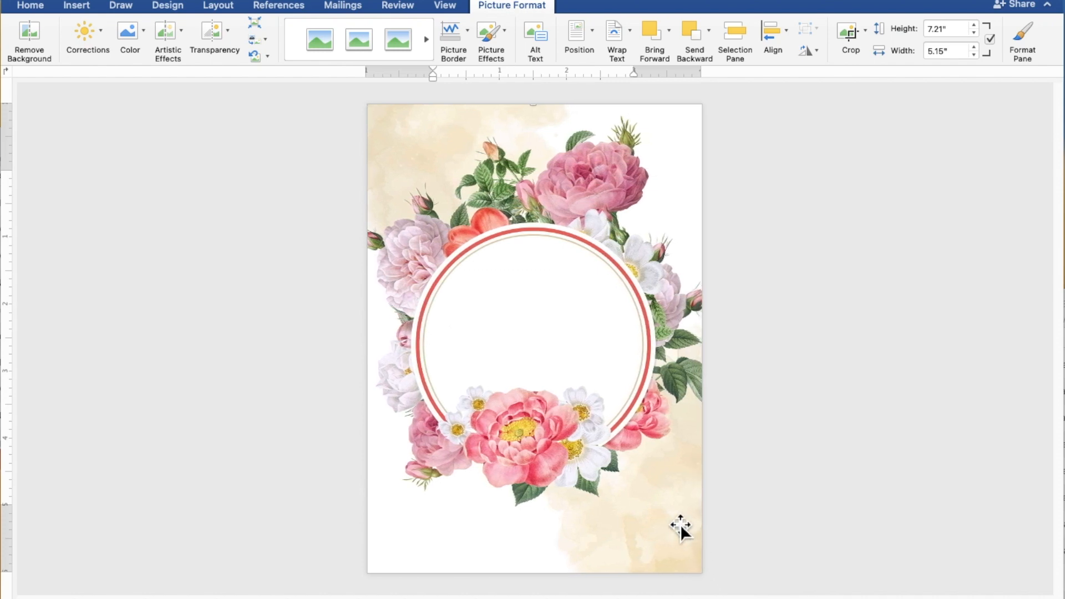
# Step: Draw a wide rectangle, about 0.47" by 2.81", near the top of the page
pyautogui.click(906, 395)
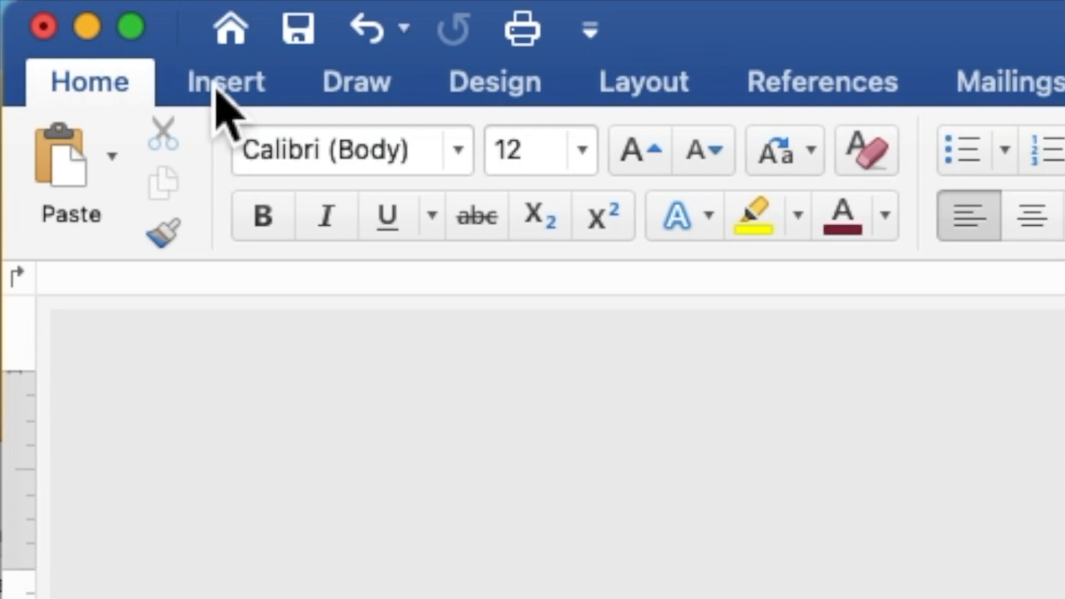
pyautogui.click(218, 90)
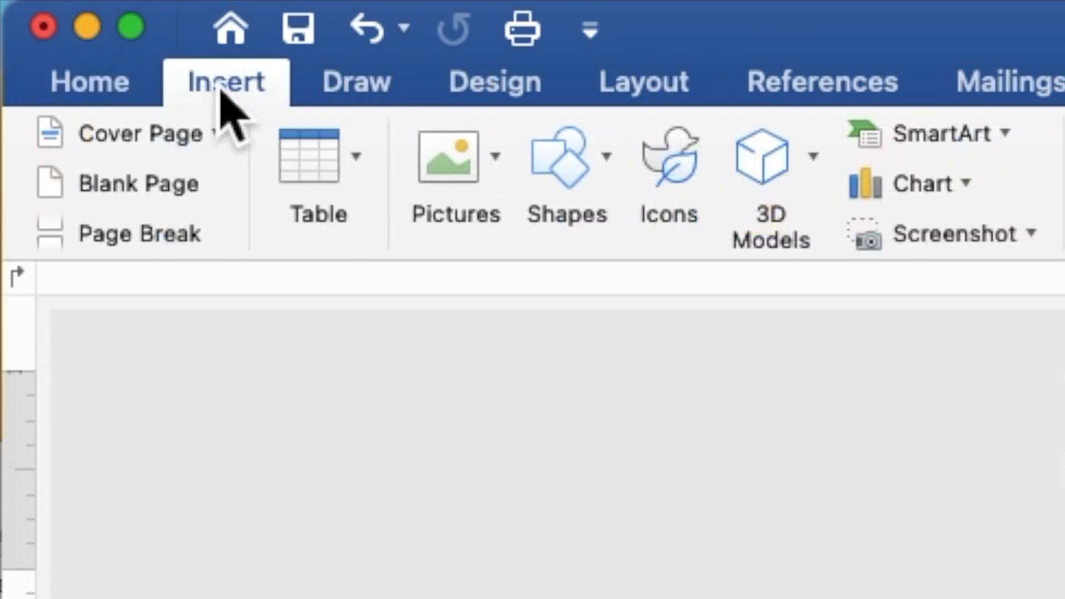
pyautogui.click(566, 177)
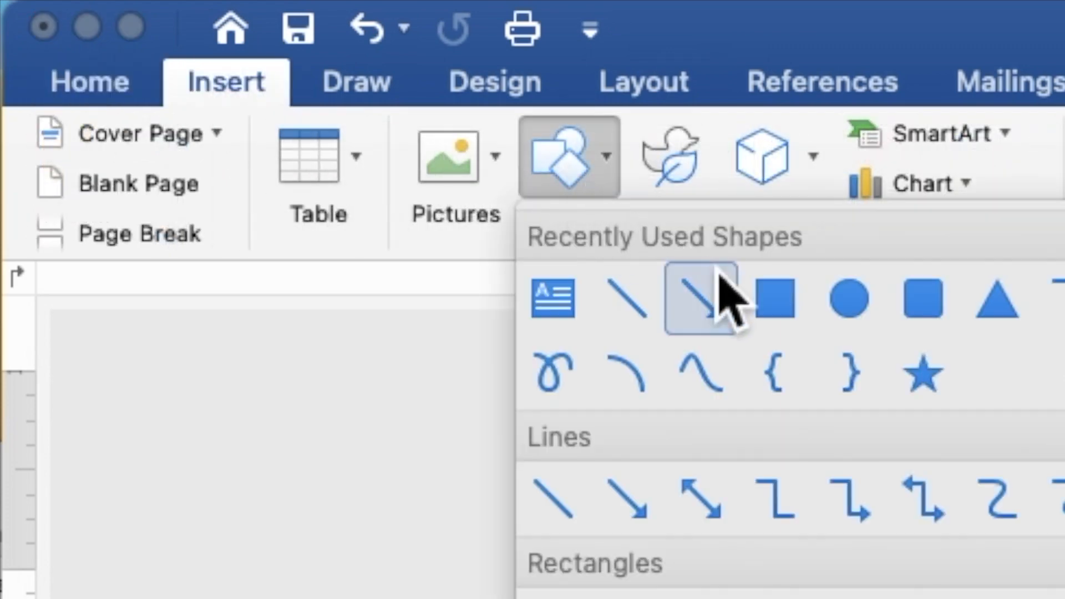
pyautogui.click(772, 313)
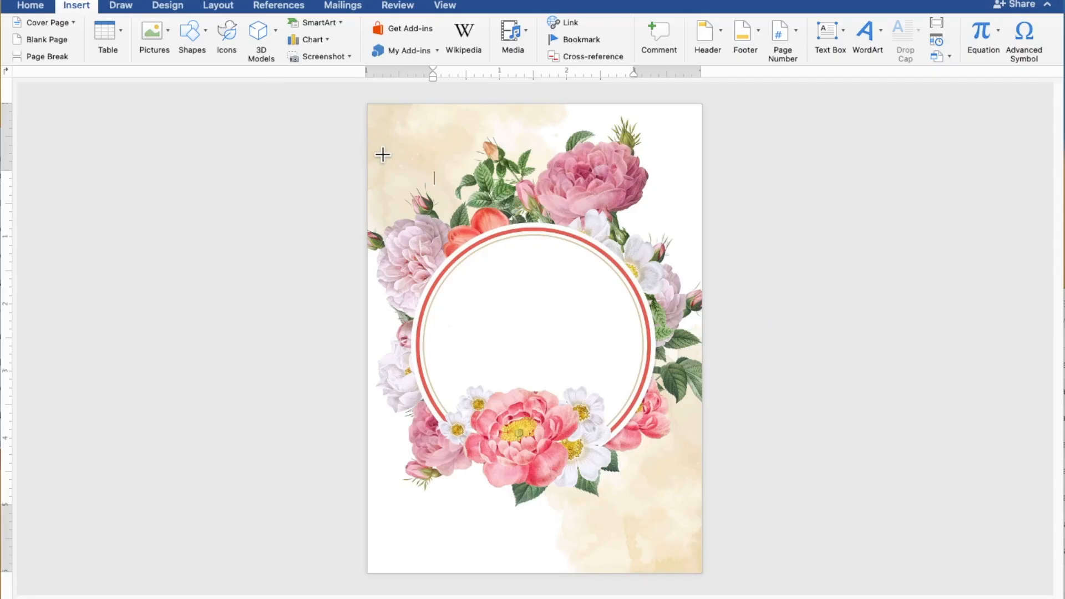
pyautogui.moveTo(385, 158)
pyautogui.mouseDown()
pyautogui.moveTo(477, 183)
pyautogui.moveTo(570, 185)
pyautogui.mouseUp()
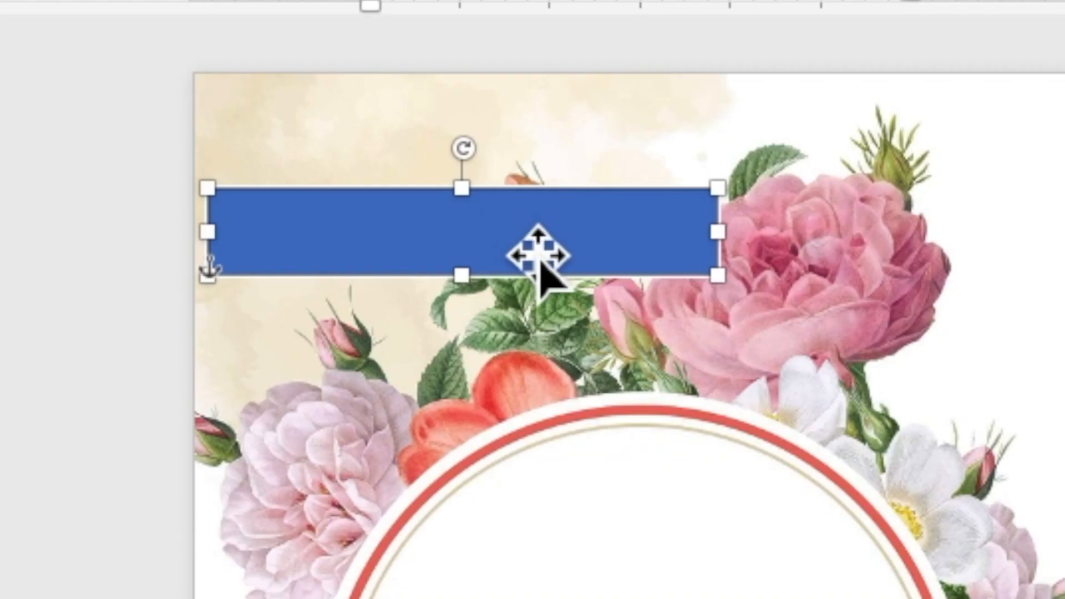
pyautogui.rightClick(492, 167)
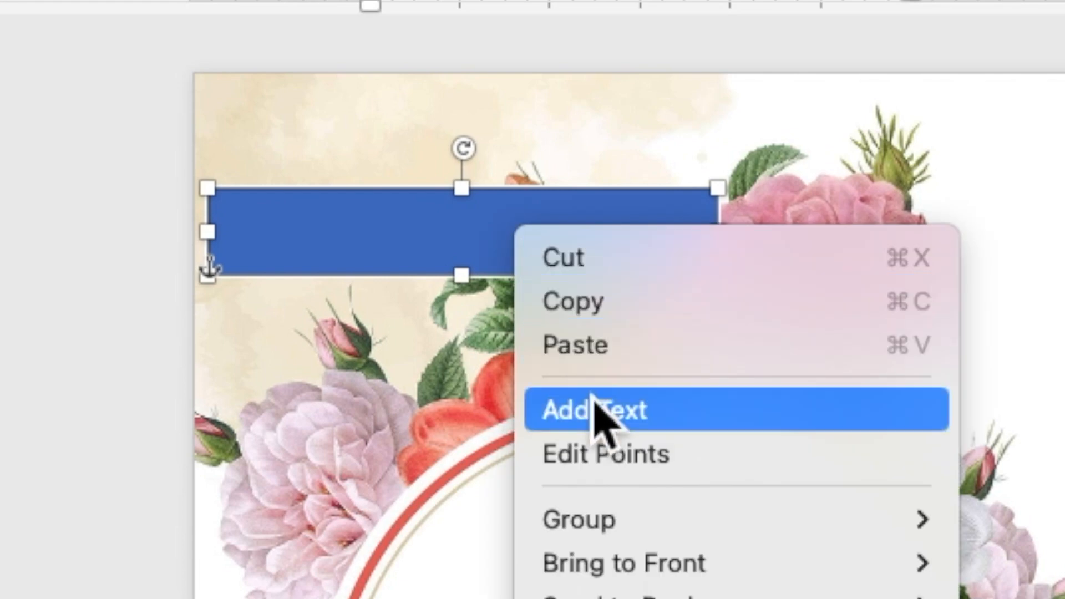
# Step: Type TOGETHER WITH THEIR FAMILIES inside the rectangle and select the line
pyautogui.click(595, 413)
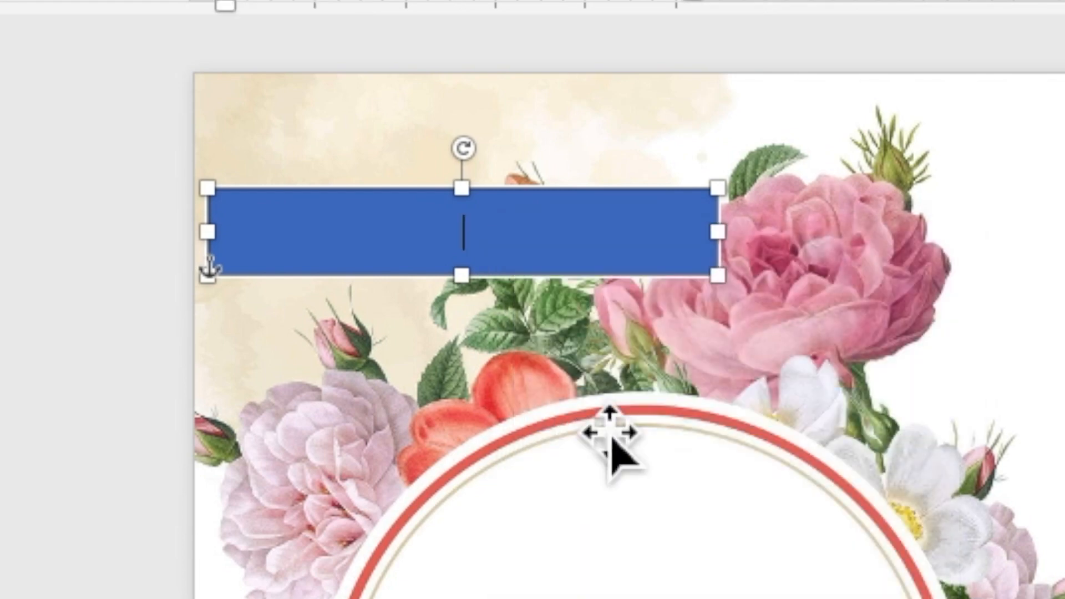
pyautogui.scroll(5, 522, 237)
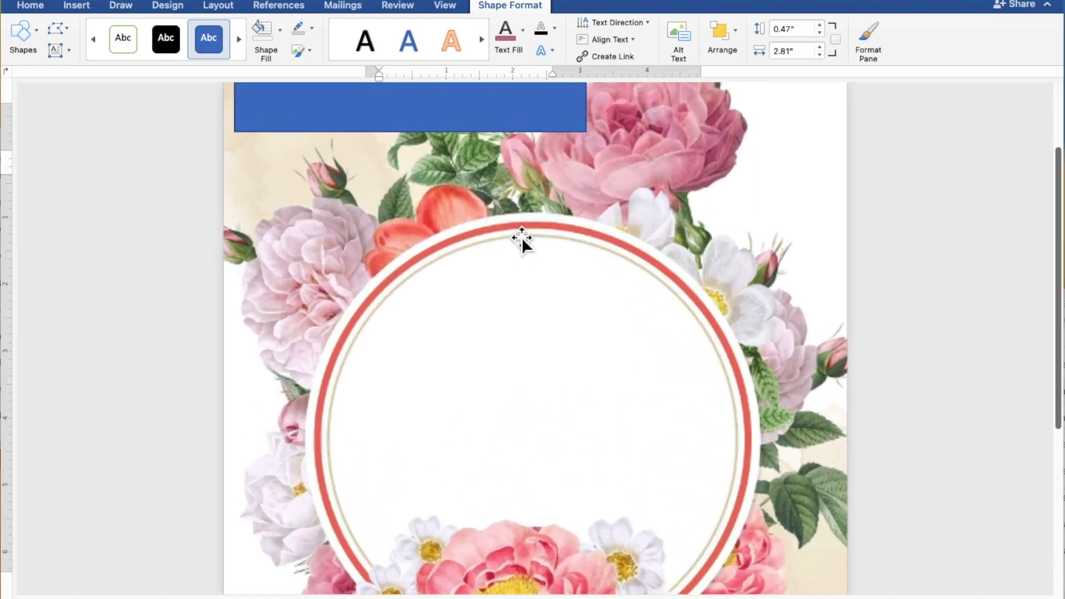
pyautogui.scroll(5, 522, 238)
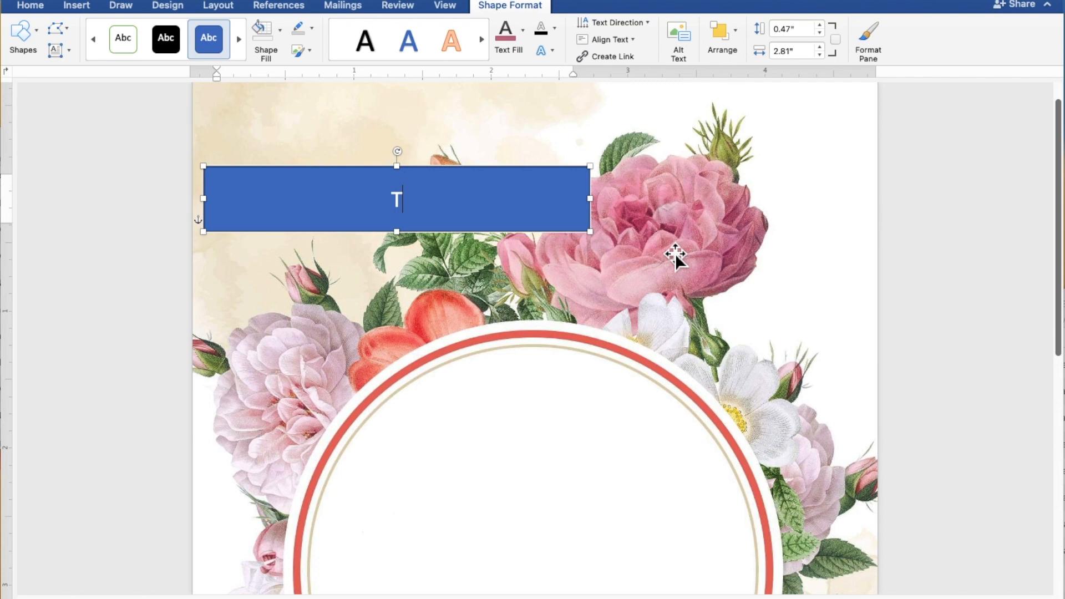
pyautogui.write('GET')
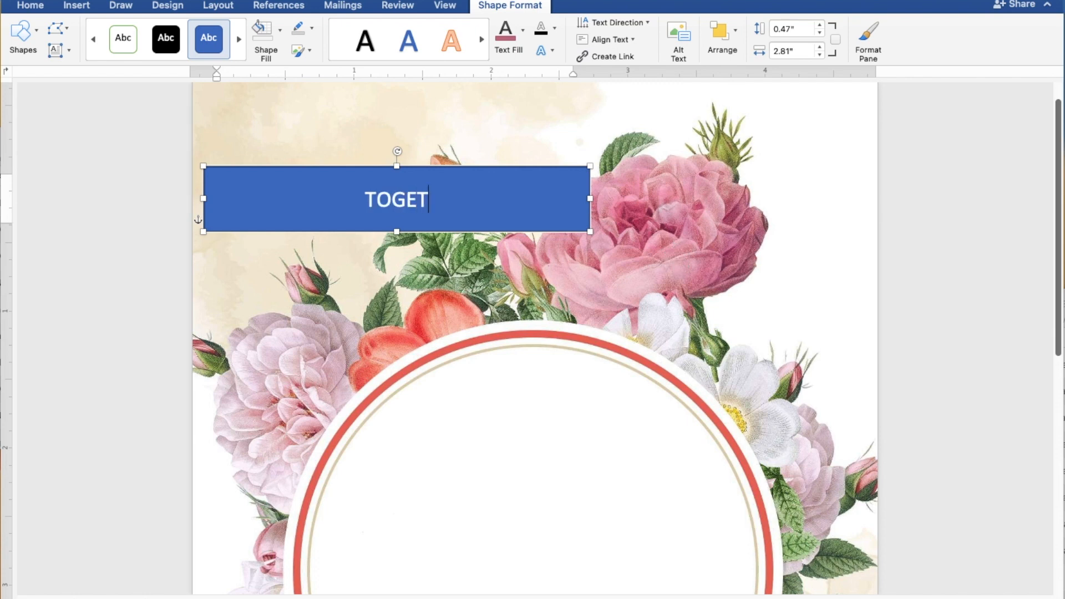
pyautogui.write('HER WITH')
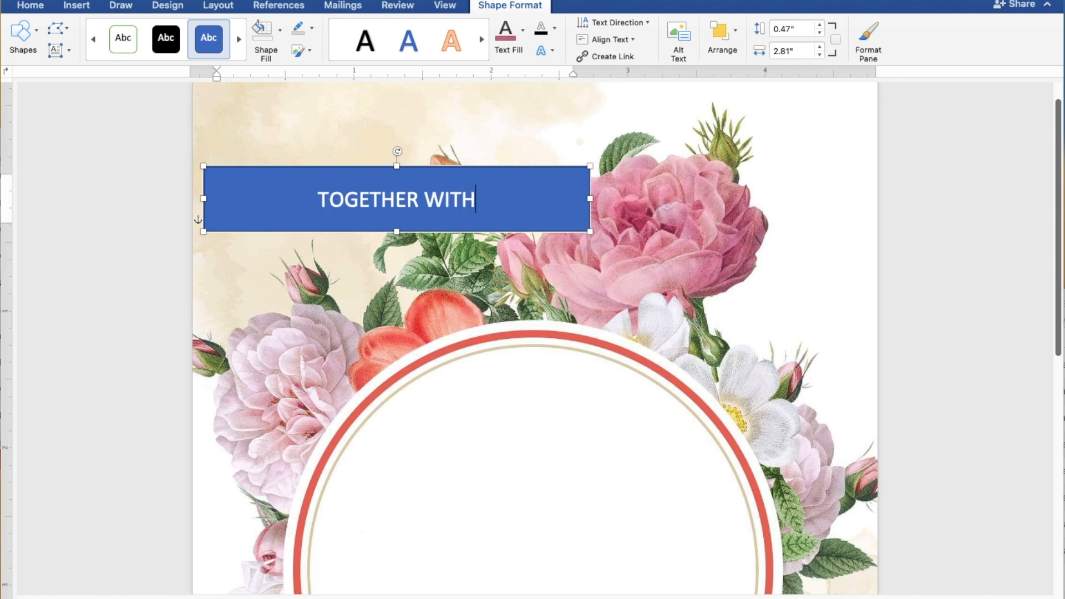
pyautogui.write(' TH')
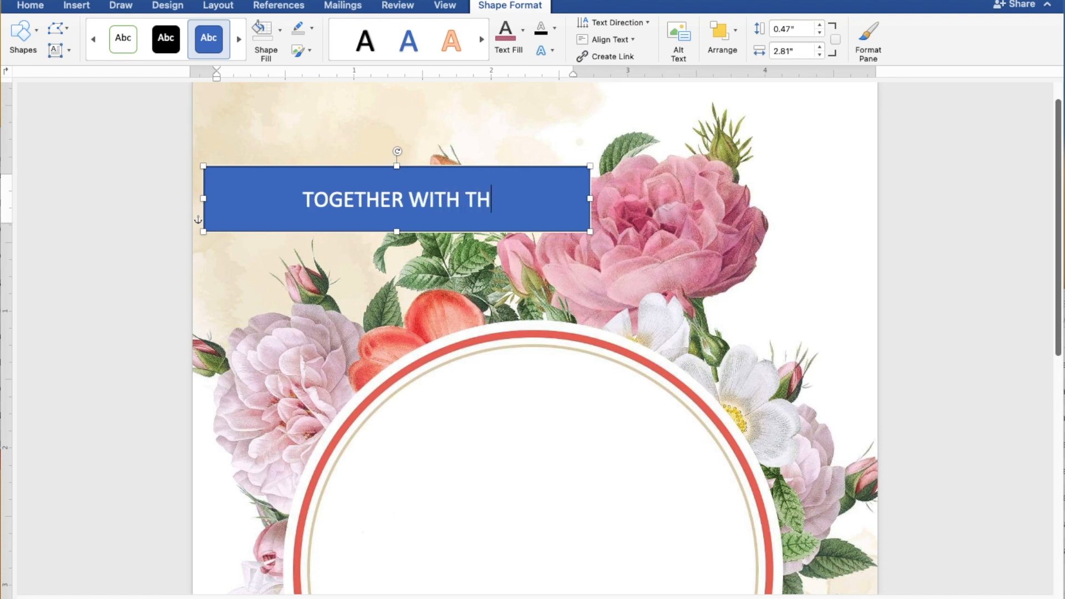
pyautogui.write('EIR F')
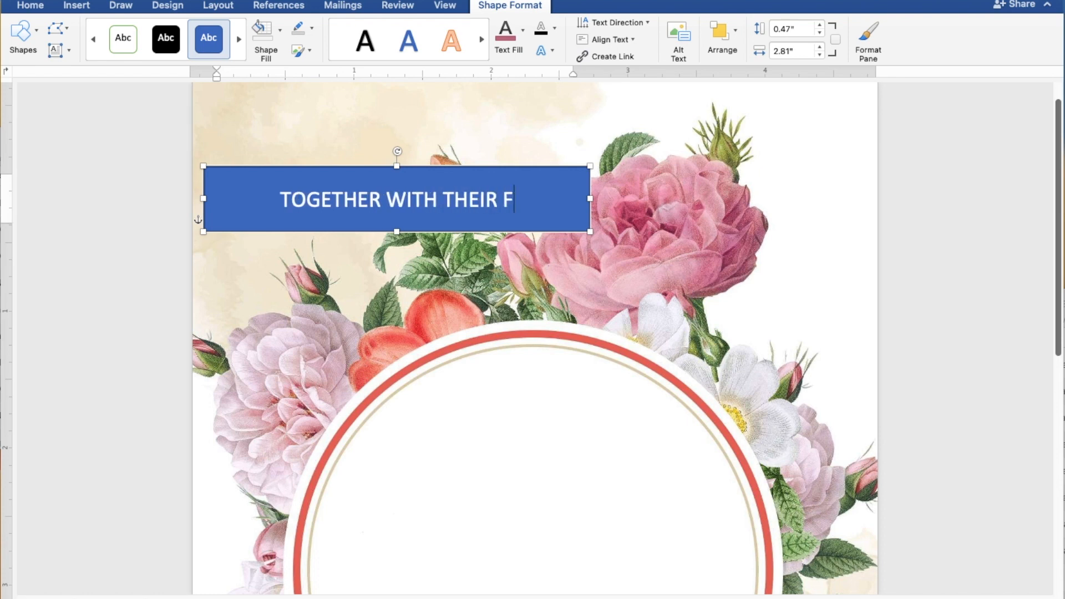
pyautogui.write('AMI')
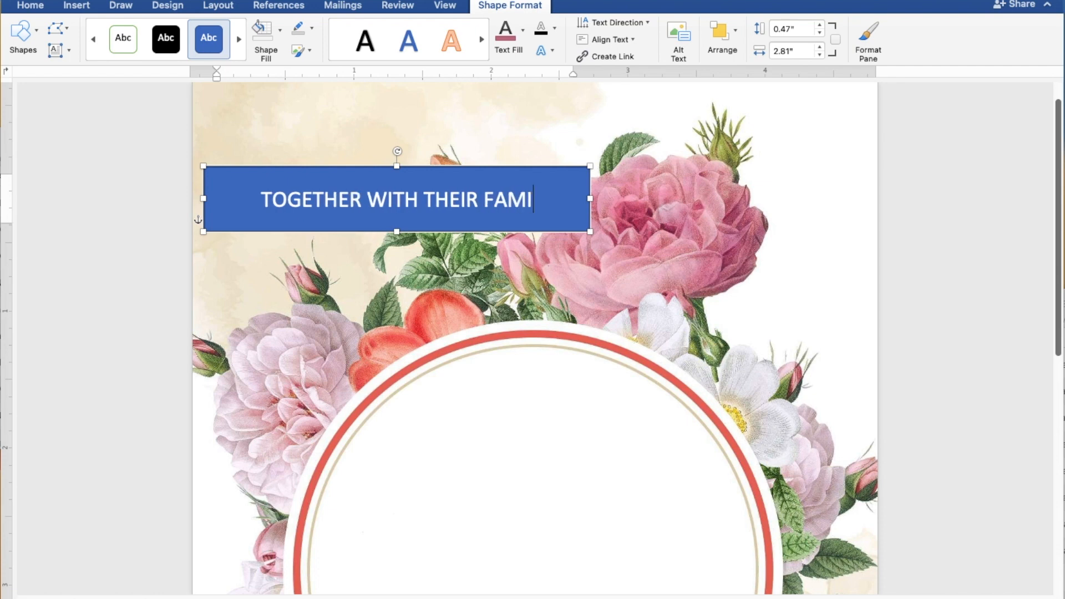
pyautogui.write('LIES')
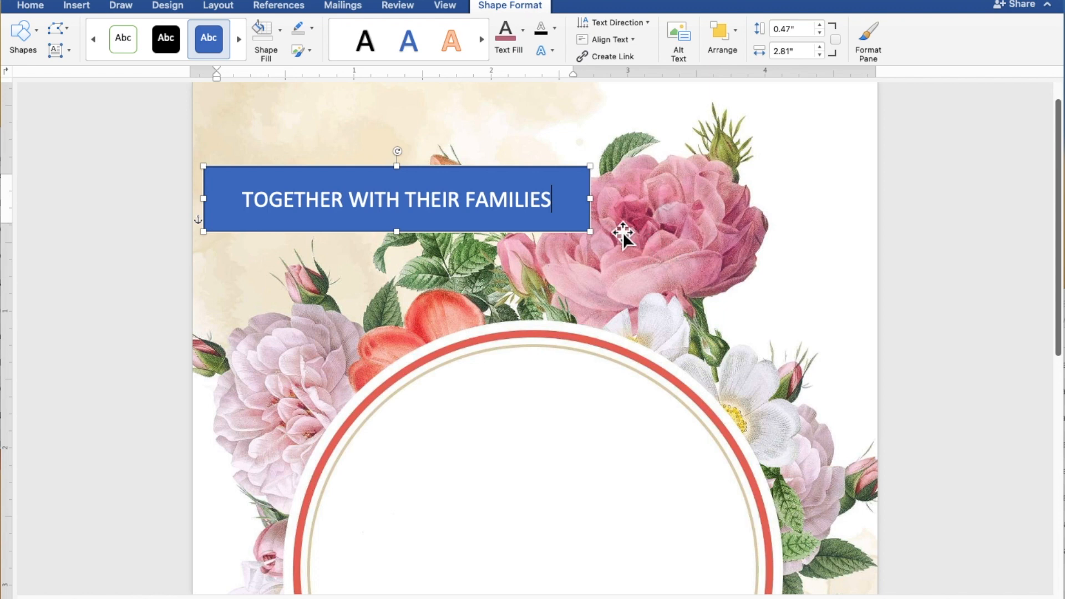
pyautogui.moveTo(572, 209); pyautogui.dragTo(264, 203)
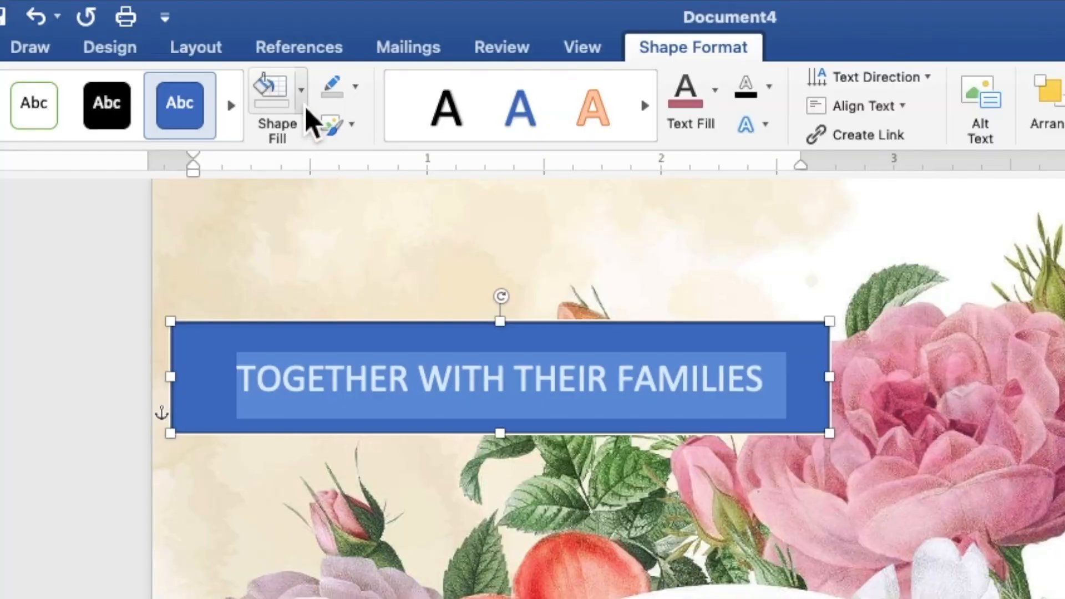
# Step: Give the box No Fill and No Outline, and make its text black
pyautogui.click(281, 36)
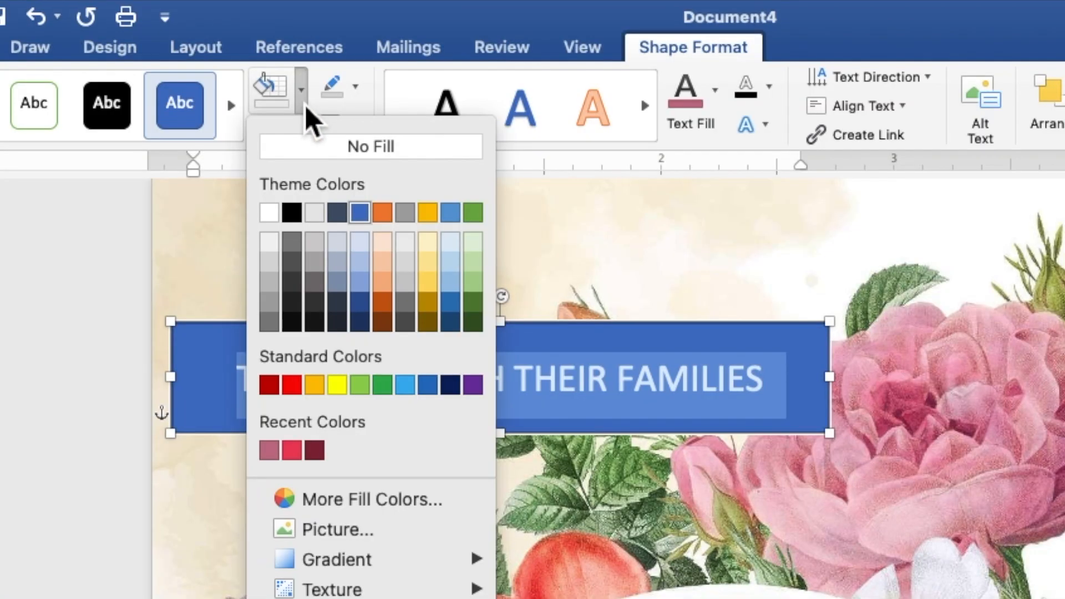
pyautogui.click(311, 146)
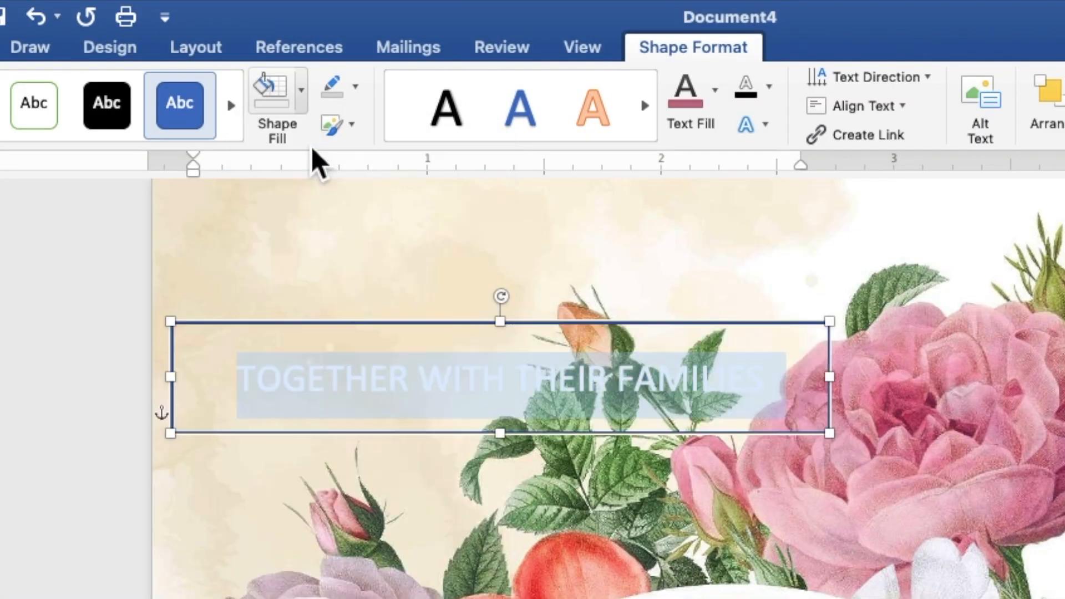
pyautogui.click(355, 88)
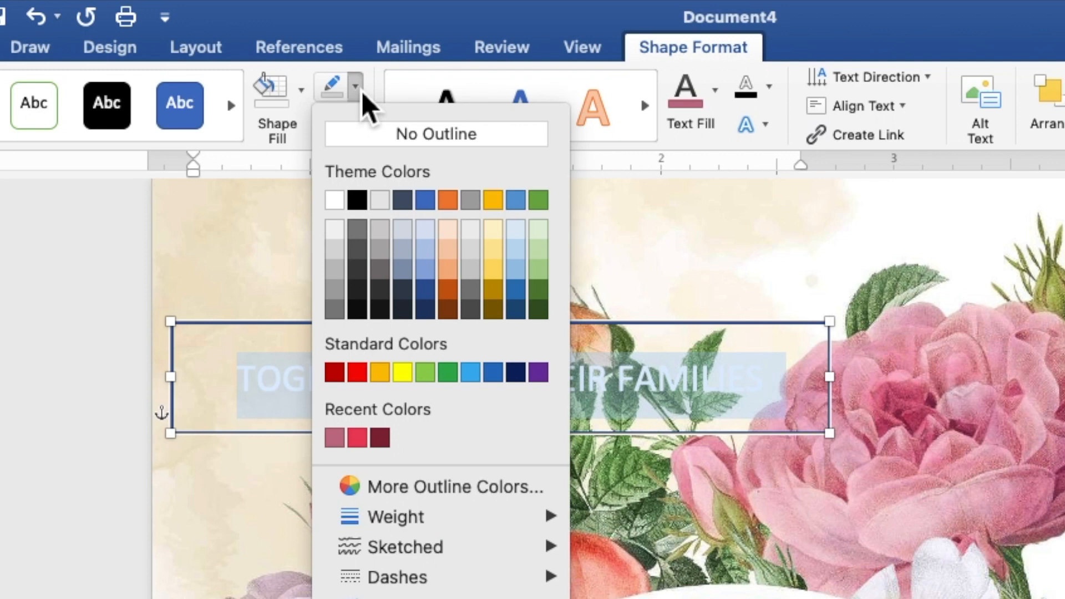
pyautogui.click(375, 145)
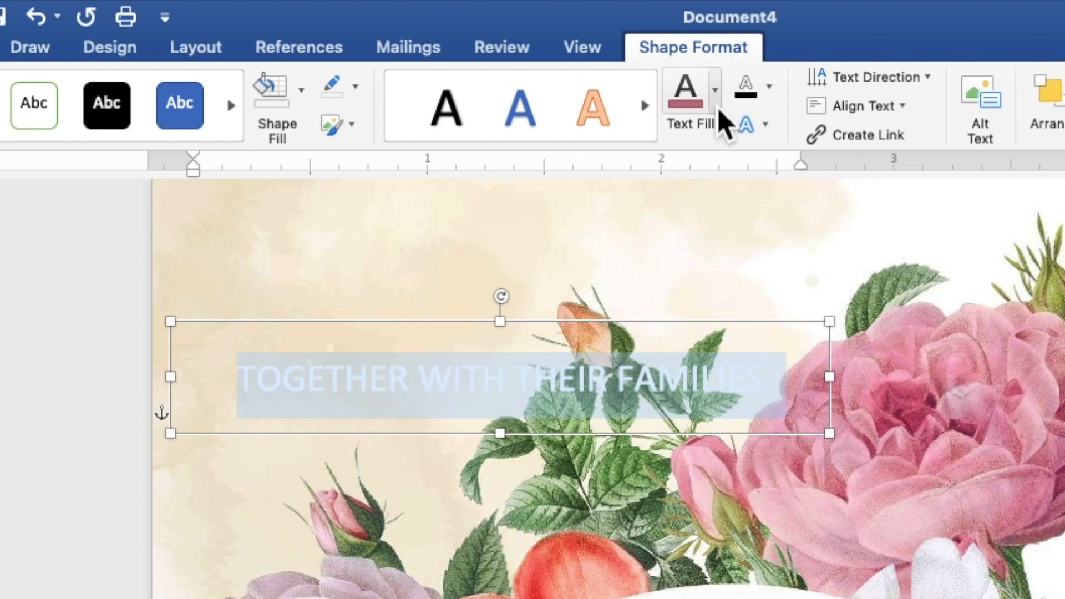
pyautogui.click(715, 89)
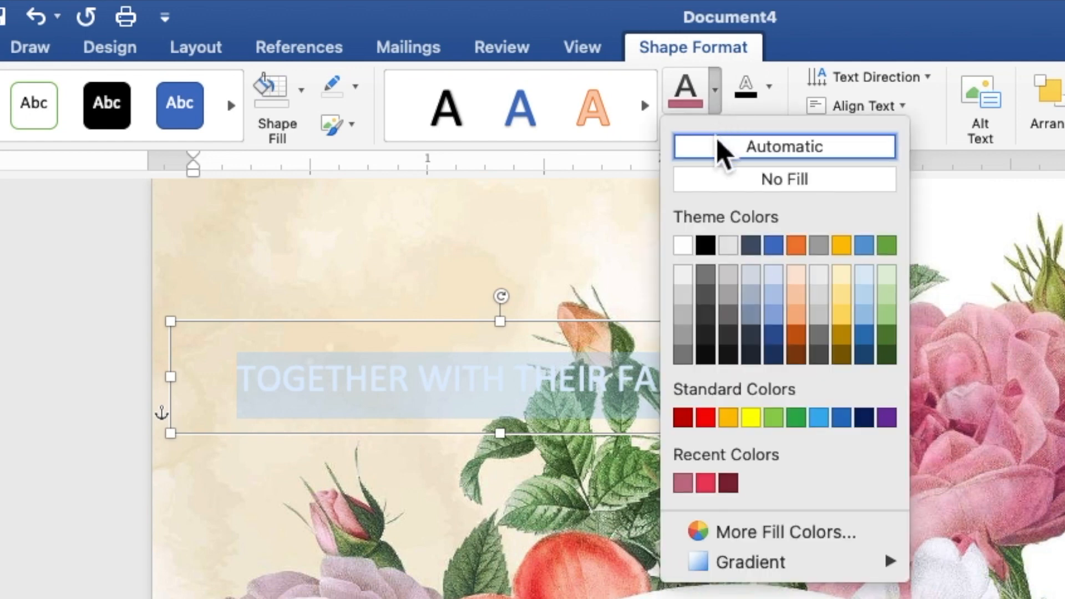
pyautogui.click(706, 252)
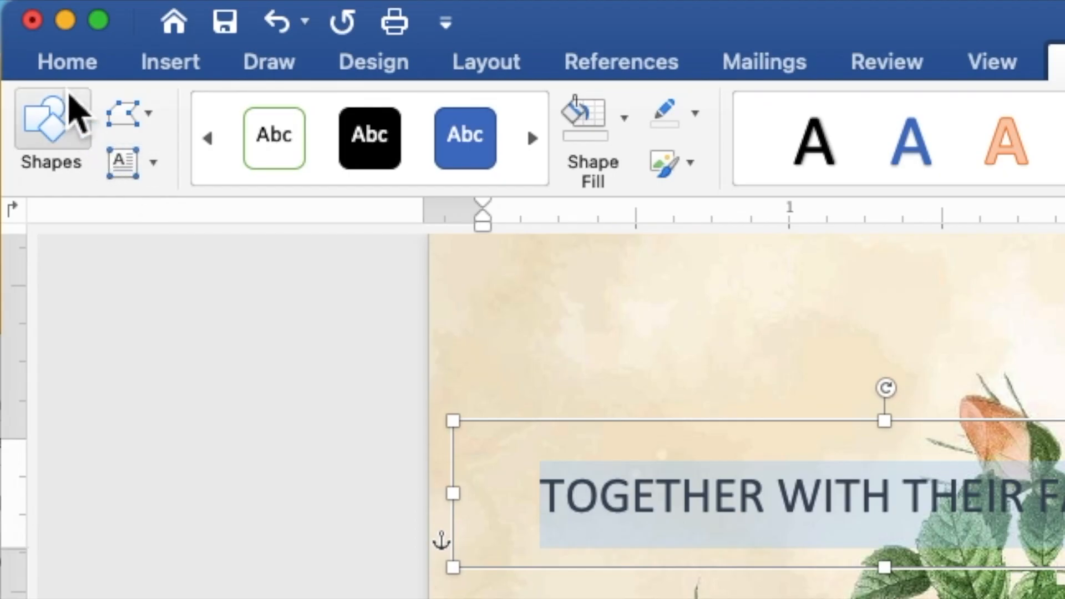
# Step: Set the TOGETHER WITH THEIR FAMILIES line in Times New Roman, size 9
pyautogui.click(60, 76)
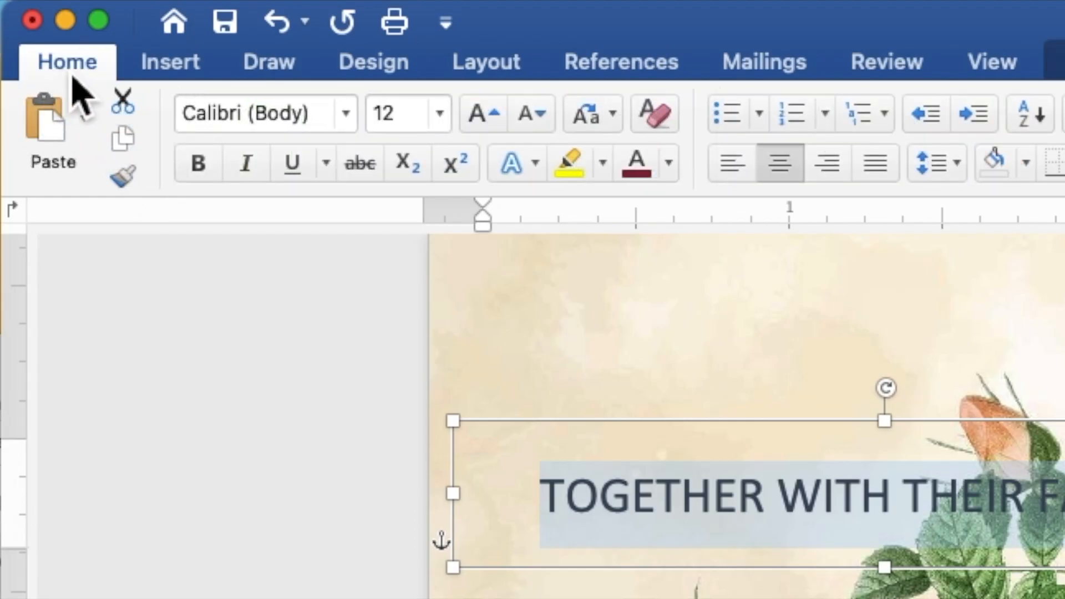
pyautogui.click(350, 118)
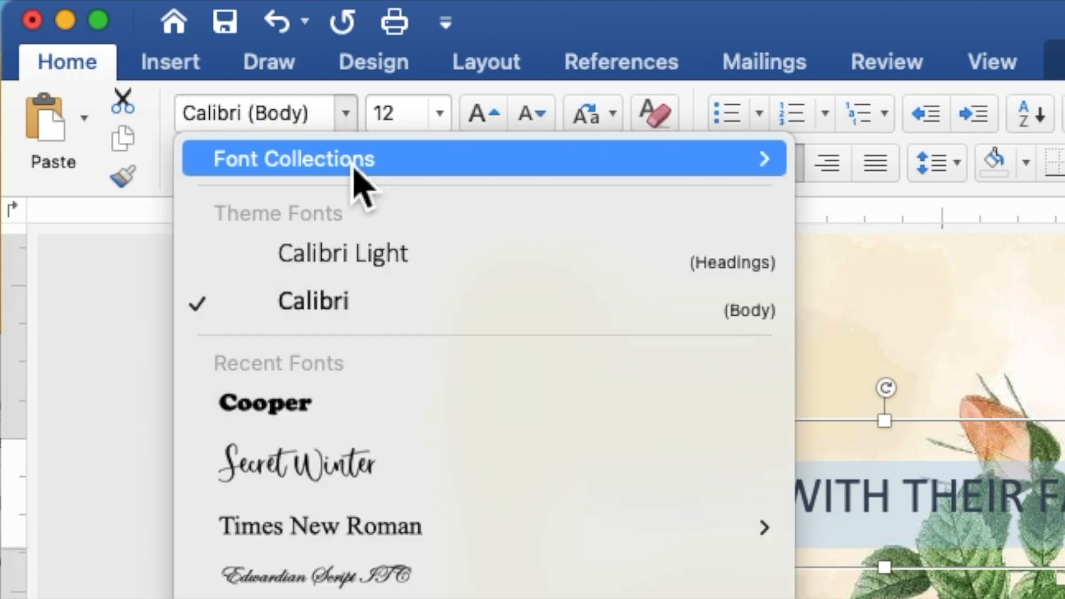
pyautogui.click(368, 527)
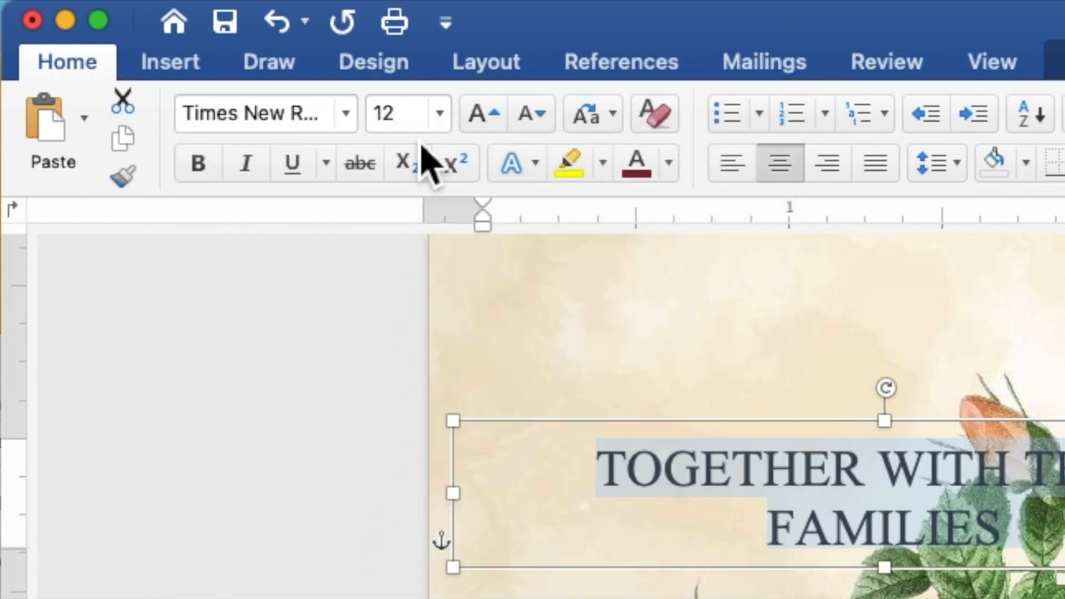
pyautogui.click(373, 111)
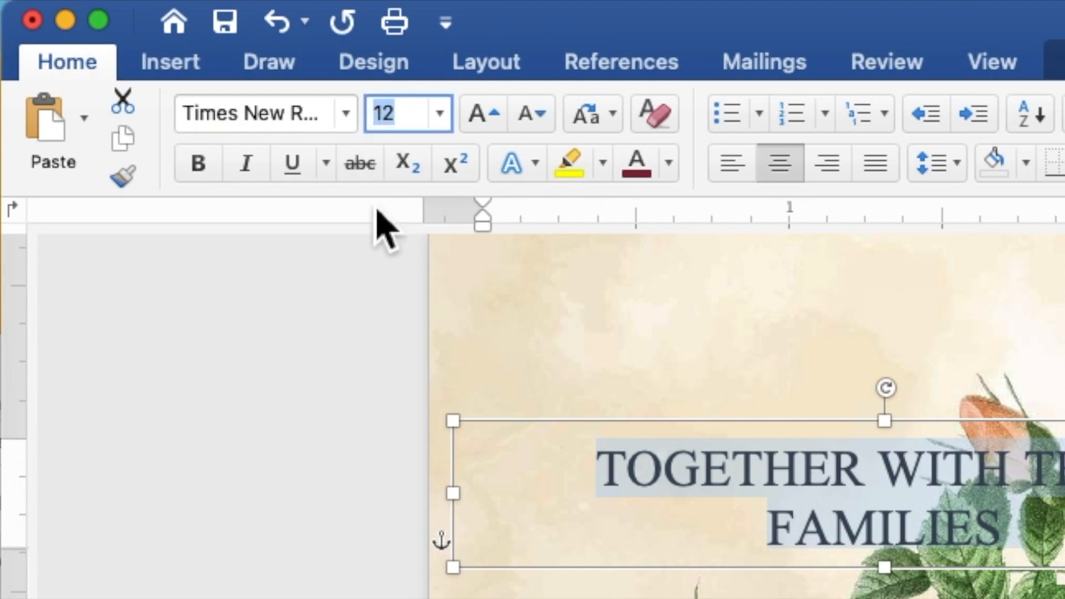
pyautogui.write('9')
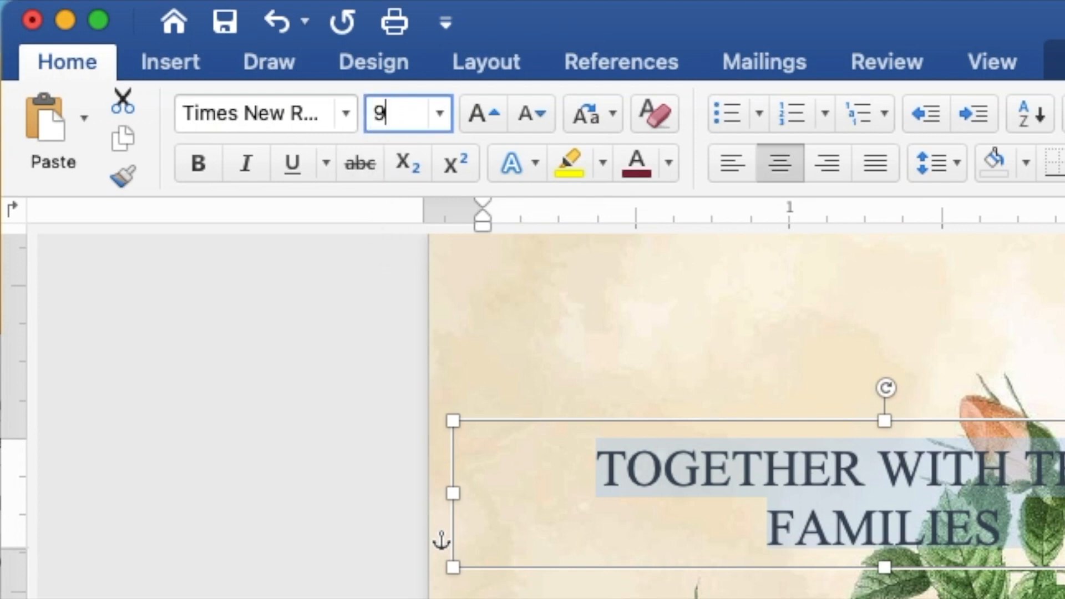
pyautogui.press('Return')
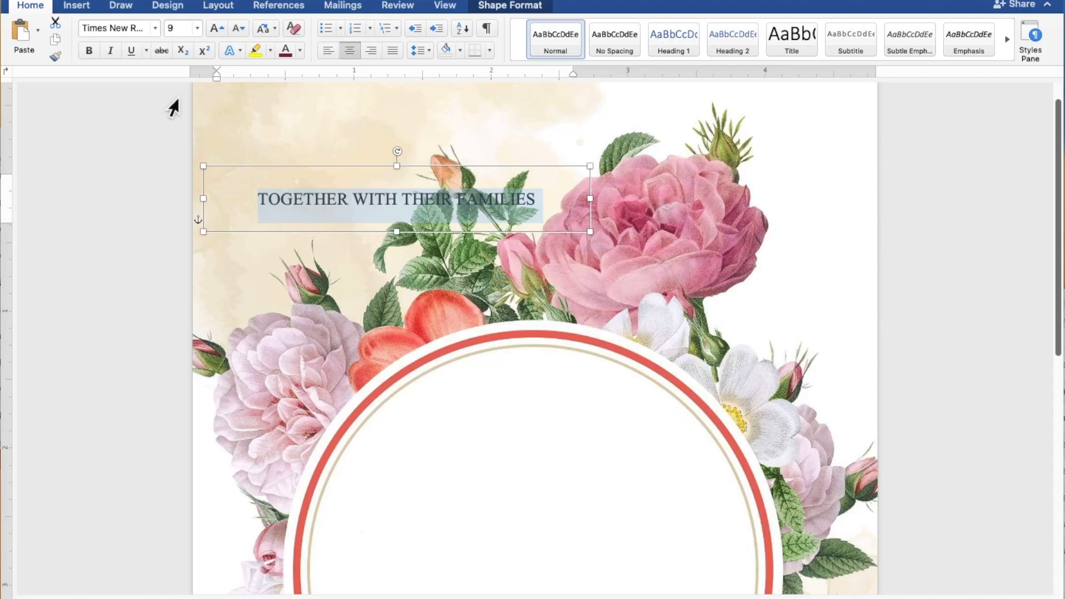
pyautogui.scroll(1, 173, 107)
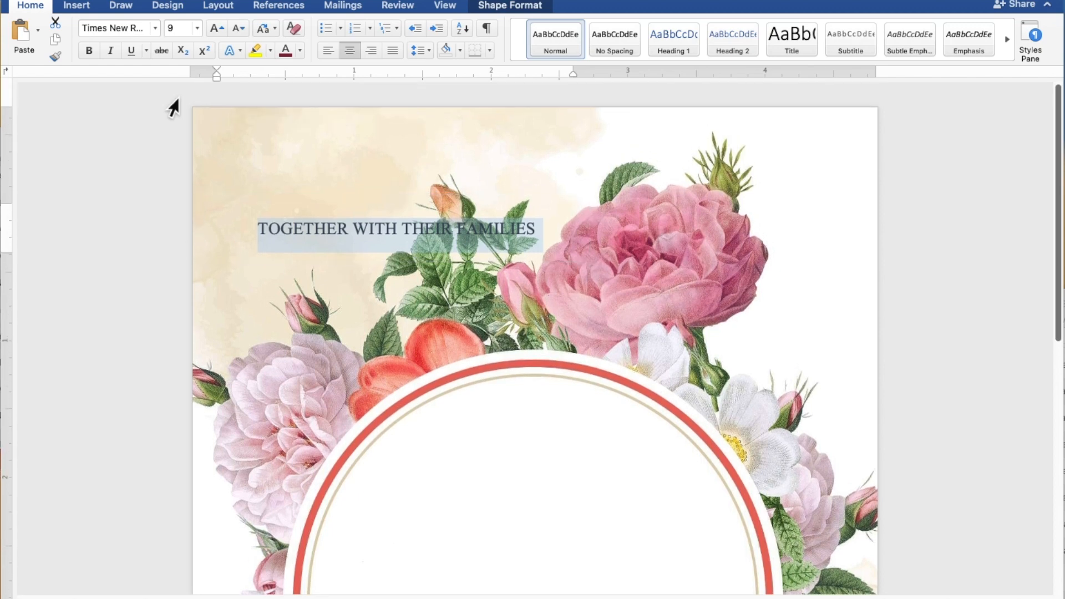
# Step: Move the heading box up and left, then paste a duplicate of it
pyautogui.moveTo(366, 202); pyautogui.dragTo(331, 129)
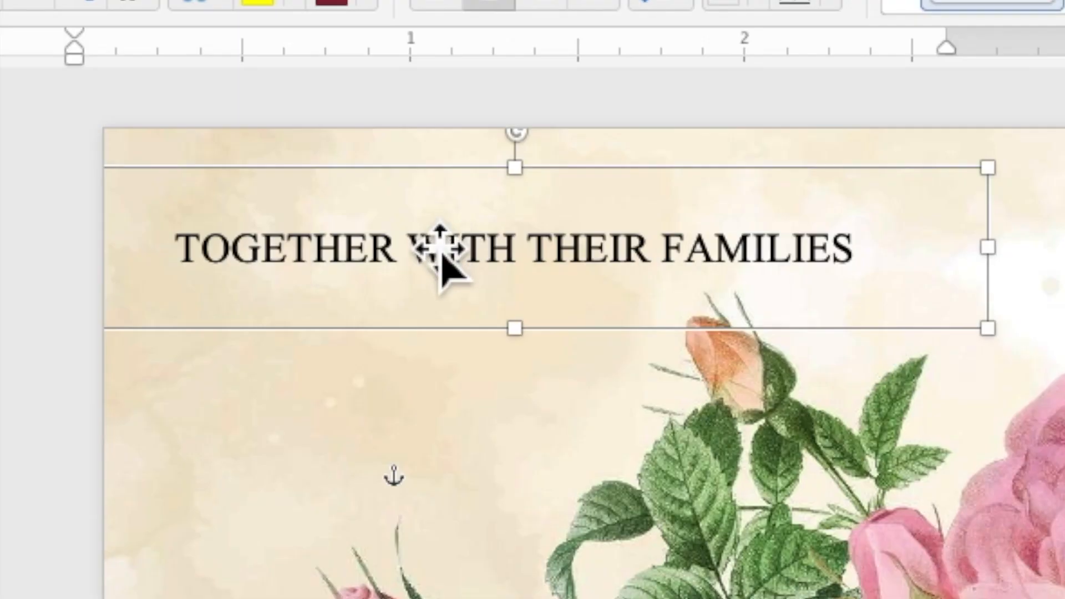
pyautogui.rightClick(325, 152)
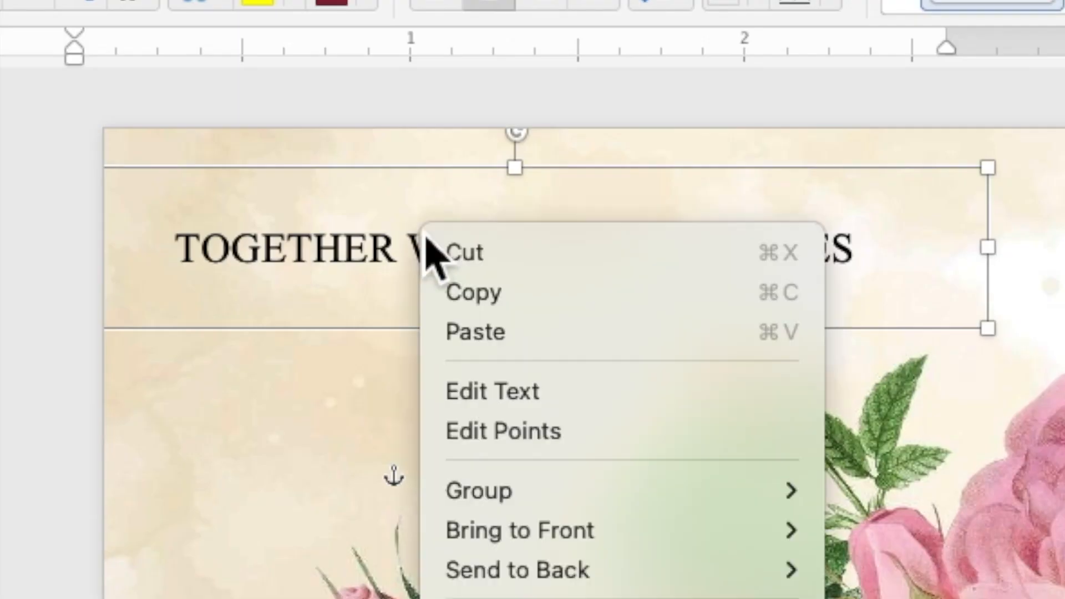
pyautogui.click(465, 299)
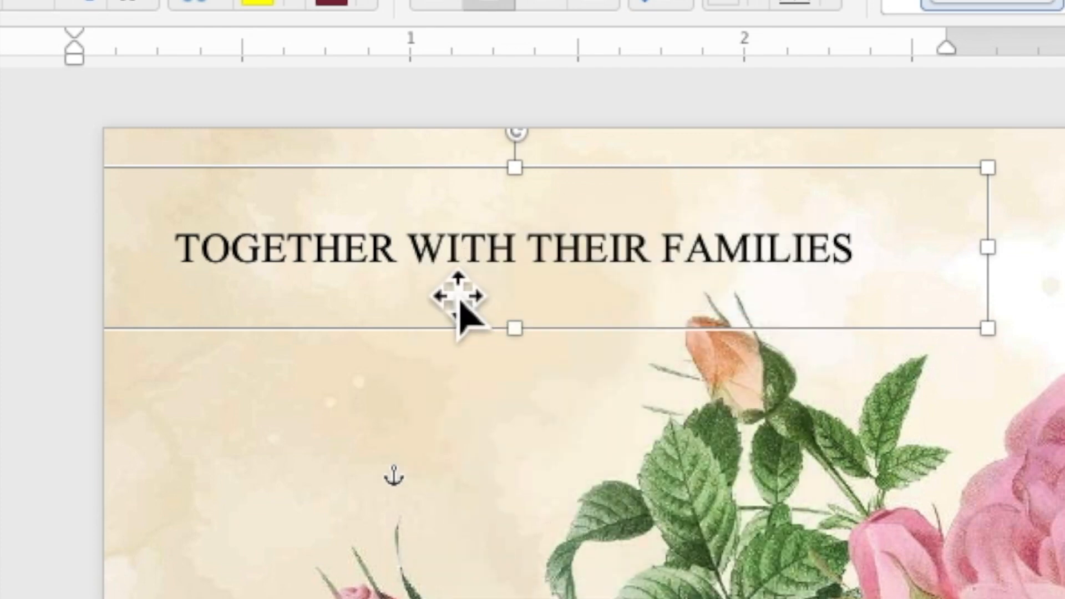
pyautogui.rightClick(422, 249)
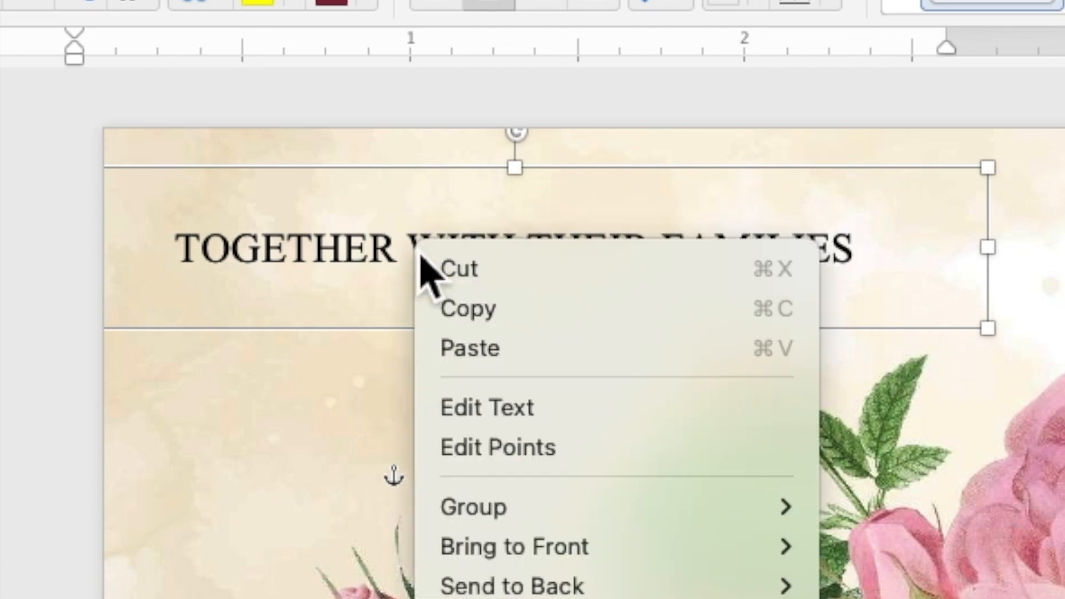
pyautogui.click(474, 350)
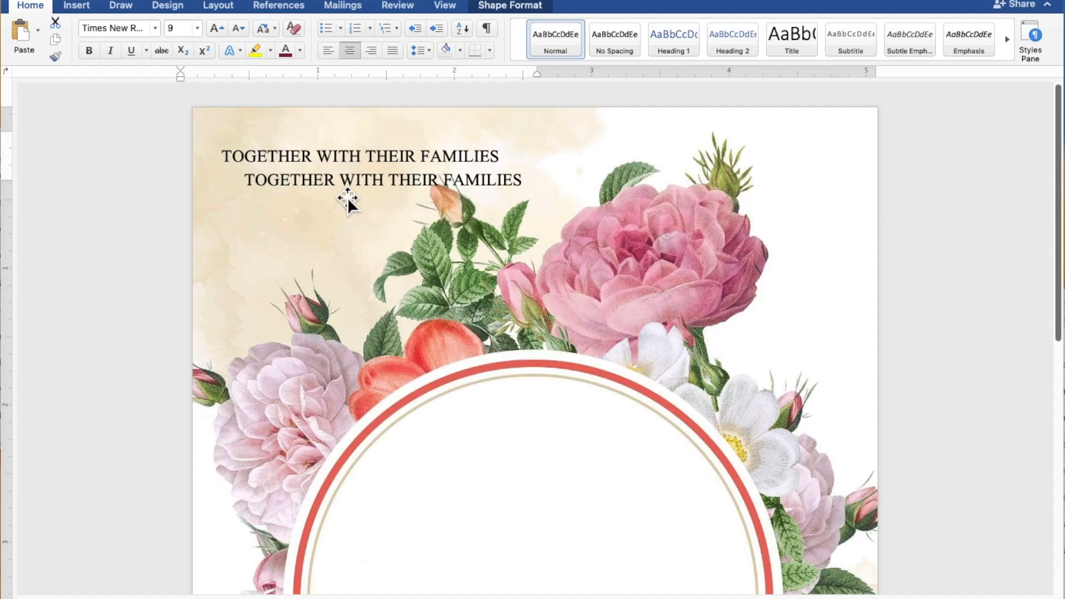
# Step: Place the copy in the circle, stretch it to about 2.81" by 1.92", and select its line
pyautogui.moveTo(347, 191); pyautogui.dragTo(478, 448)
pyautogui.scroll(-2, 482, 448)
pyautogui.scroll(-5, 482, 446)
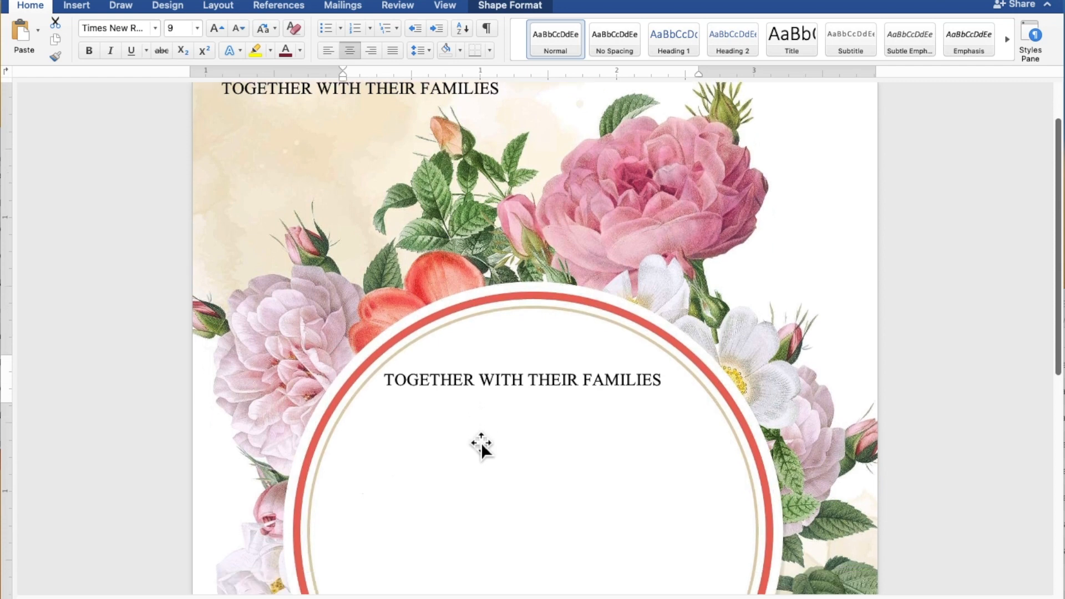
pyautogui.scroll(-1, 481, 437)
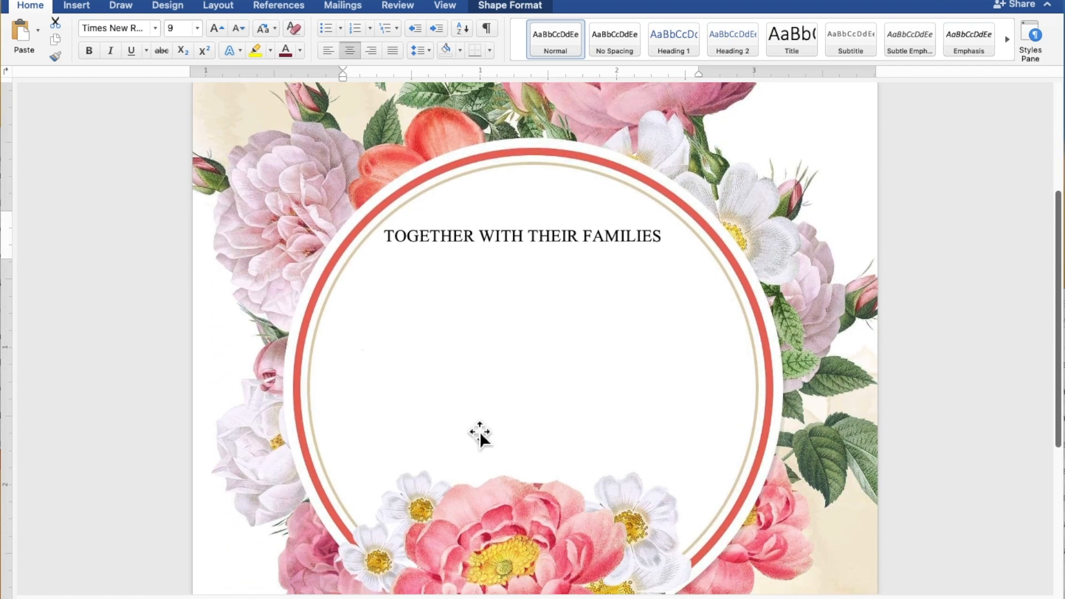
pyautogui.moveTo(534, 277); pyautogui.dragTo(547, 476)
pyautogui.click(632, 350)
pyautogui.moveTo(682, 345); pyautogui.dragTo(444, 348)
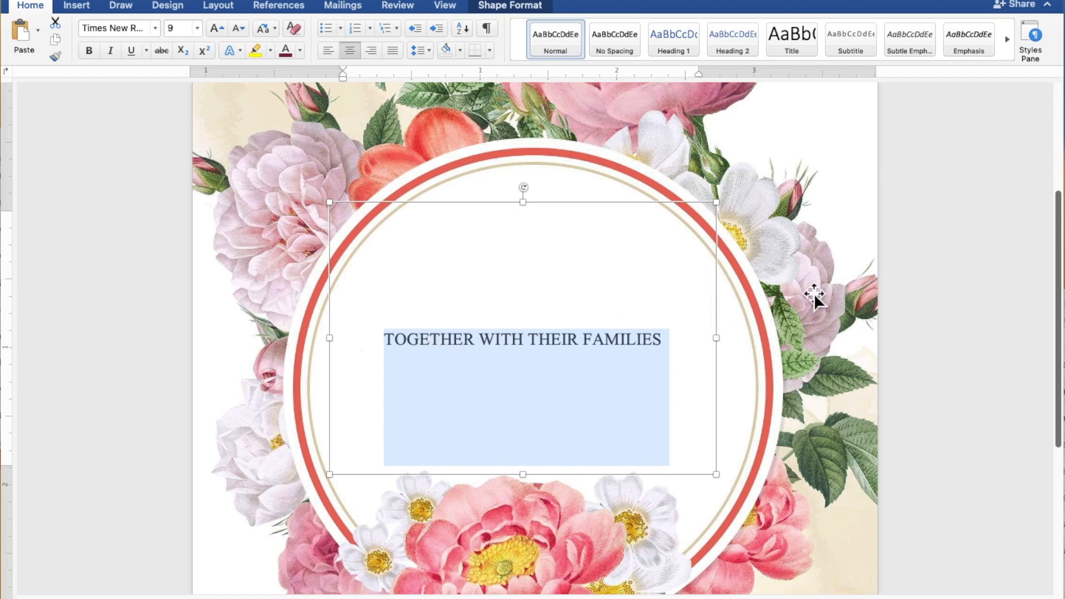
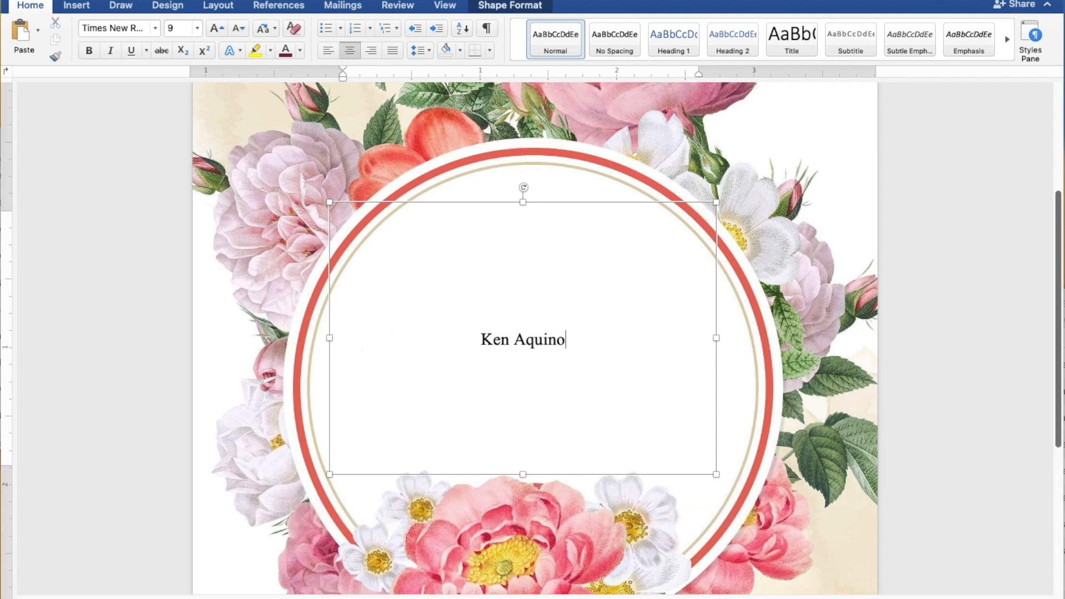
# Step: Type the groom's name, AND, and the bride's name on separate lines
pyautogui.press('Return')
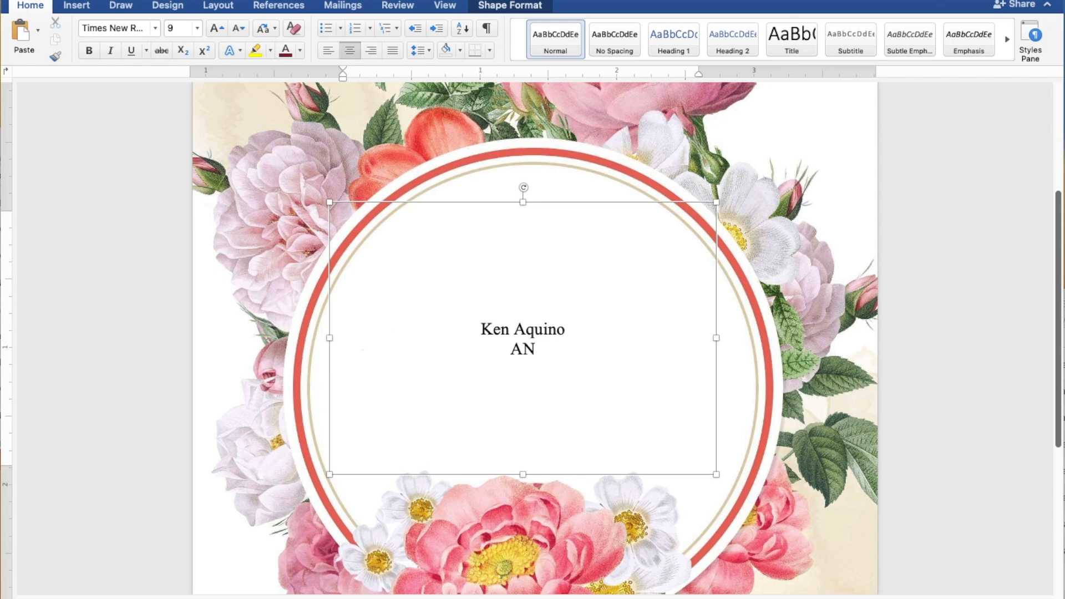
pyautogui.write('AND')
pyautogui.press('Return')
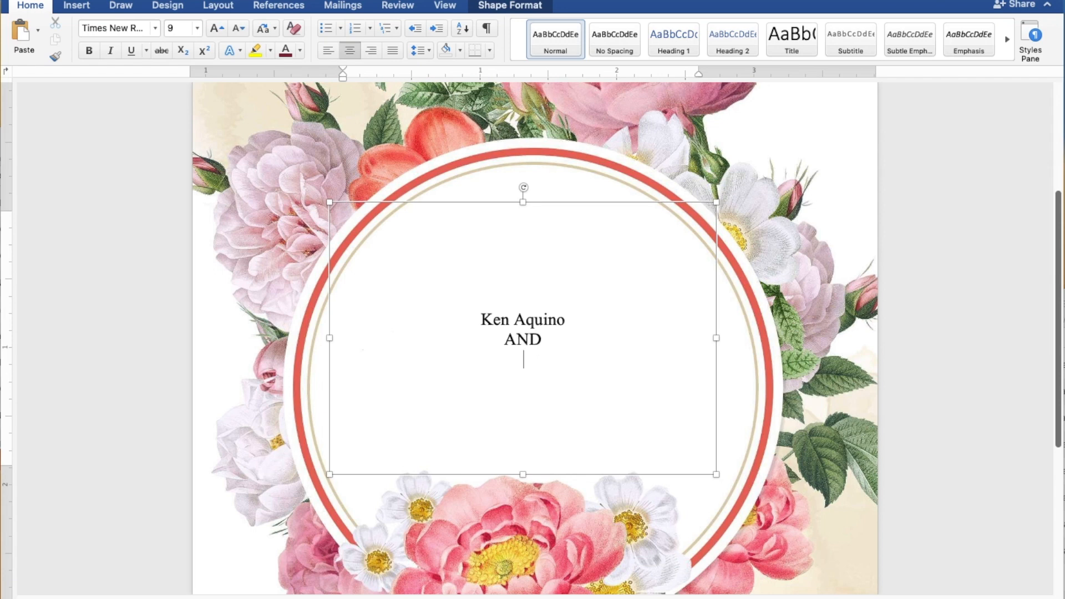
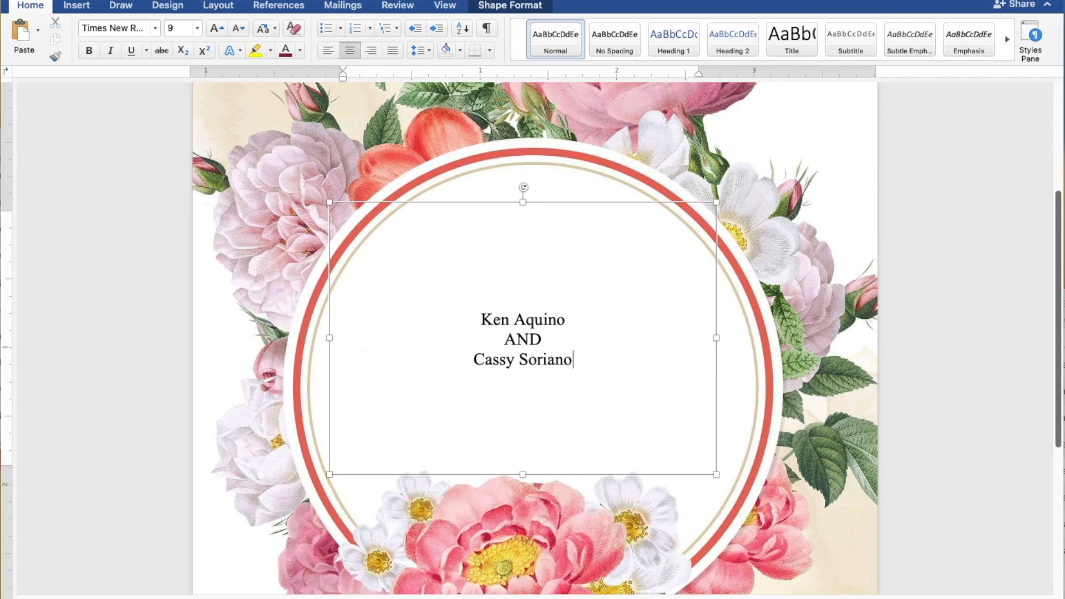
pyautogui.press('Return')
pyautogui.press('Return')
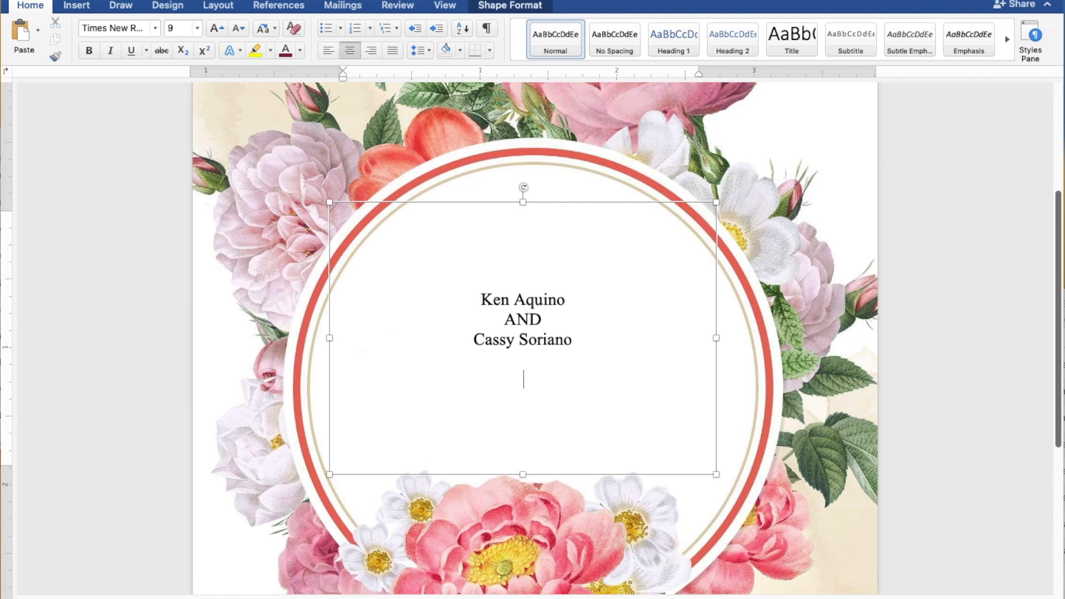
# Step: Add REQUEST THE PLEASURE OF YOUR PRESENCE and AS THEY JOYFULLY UNITE IN MARRIAGE below
pyautogui.write('REQUEST THE PLEASURE')
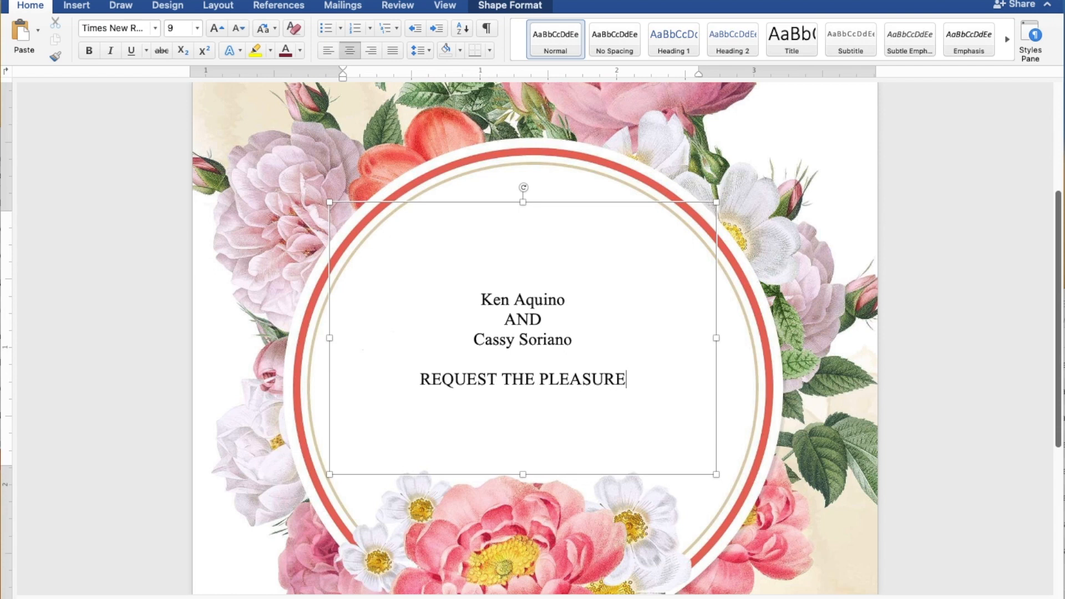
pyautogui.write(' OF Y')
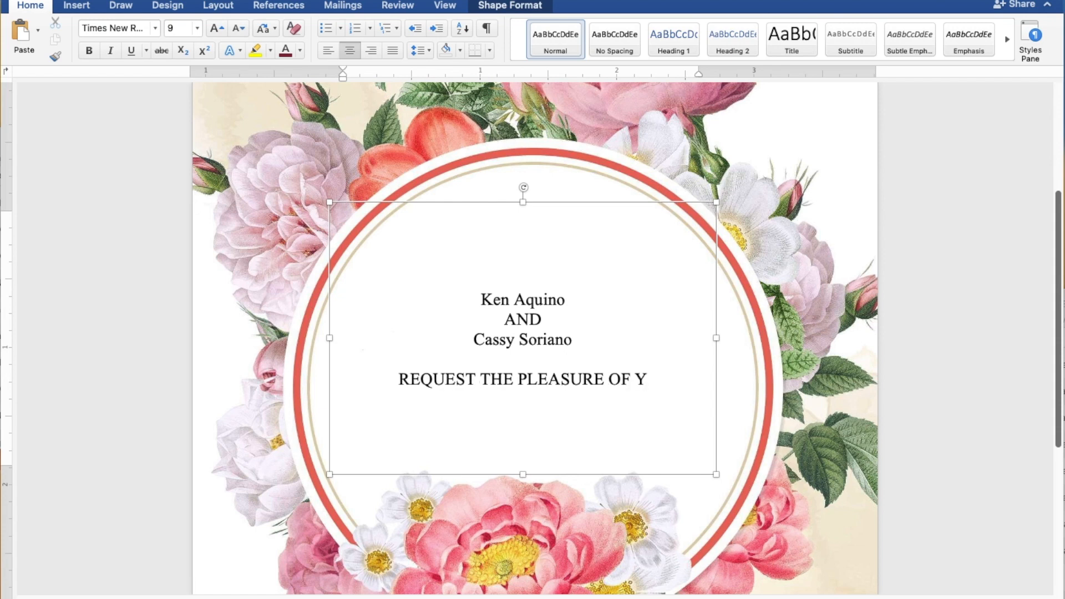
pyautogui.write('OU')
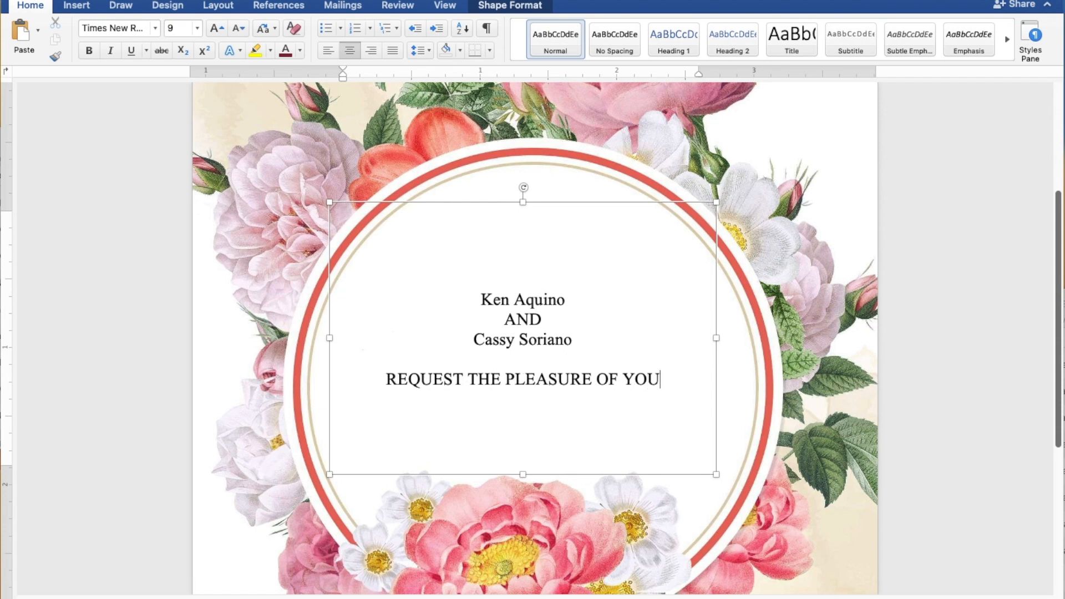
pyautogui.write('R PR')
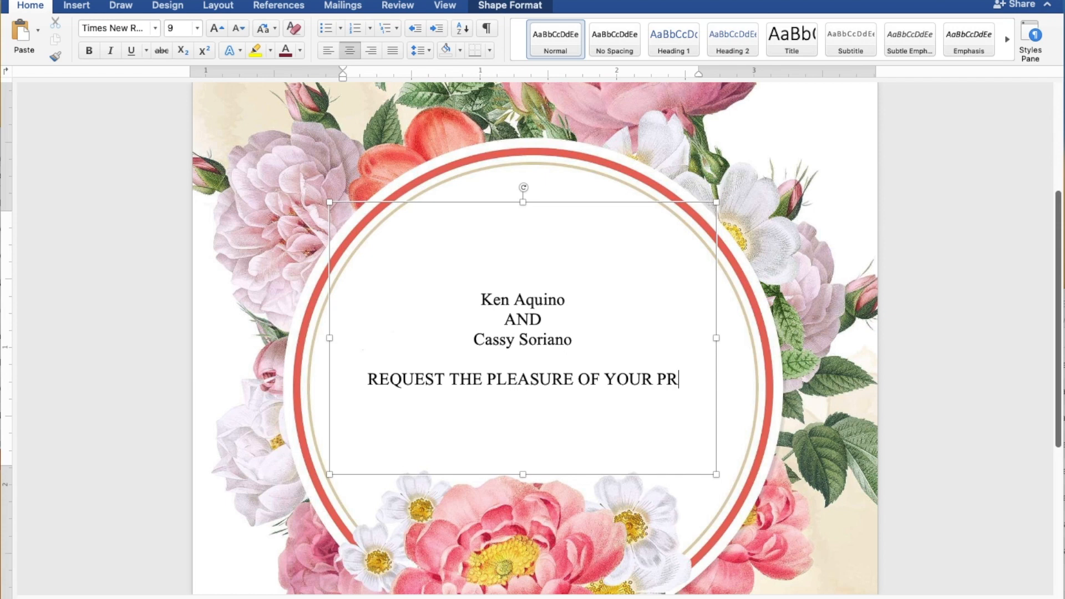
pyautogui.write('ESENCE')
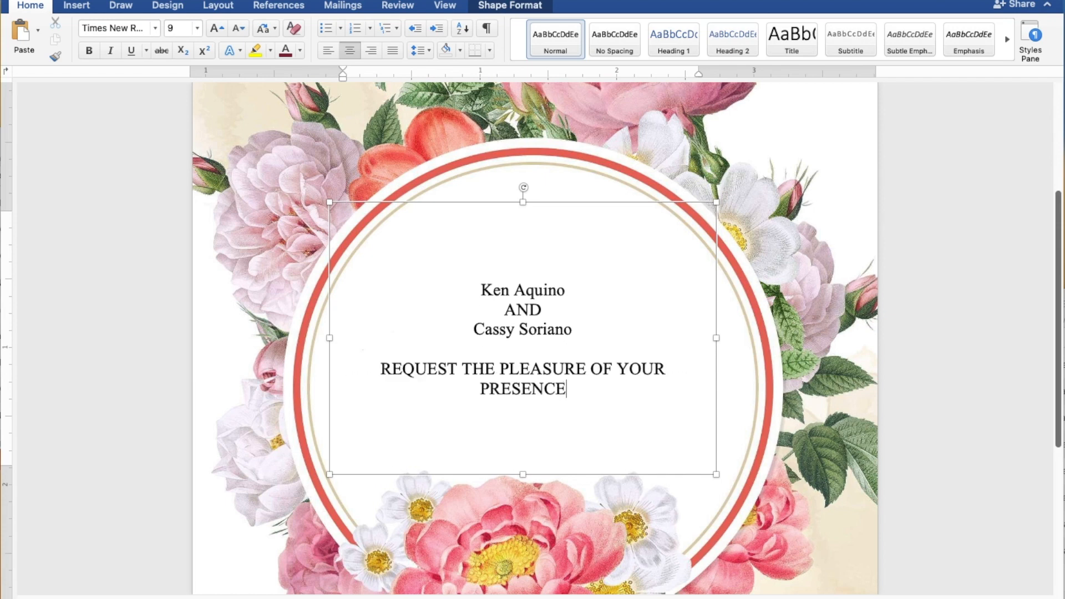
pyautogui.press('Return')
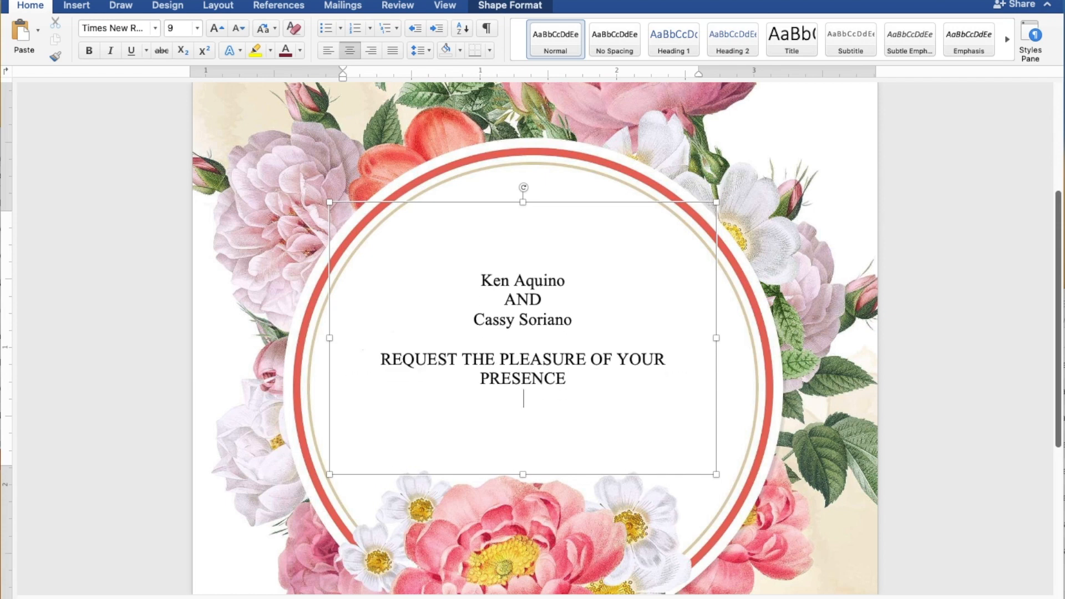
pyautogui.write('AS THEY')
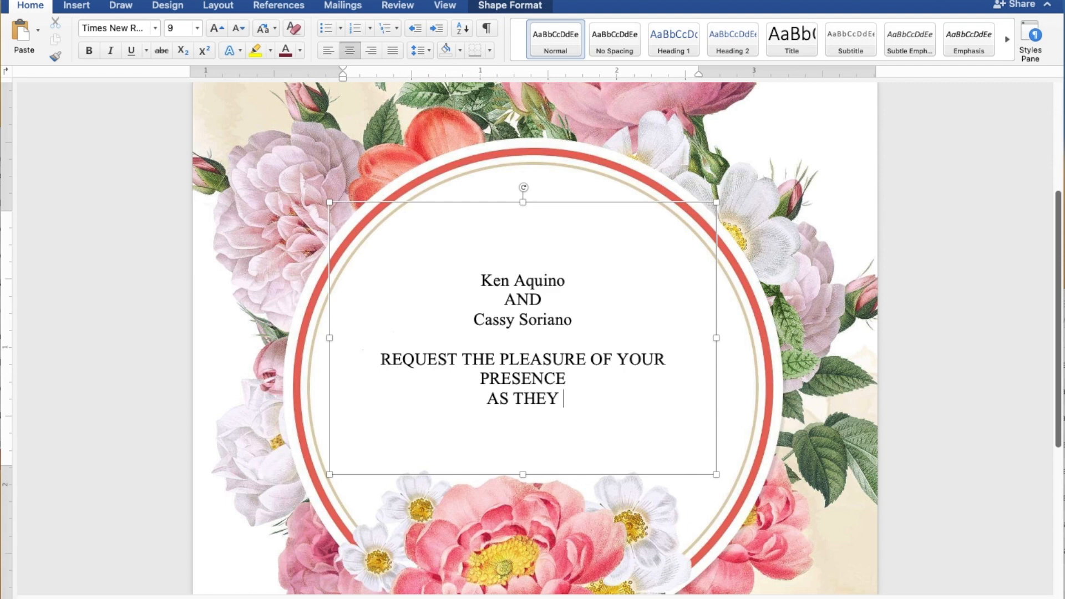
pyautogui.write('JOYF')
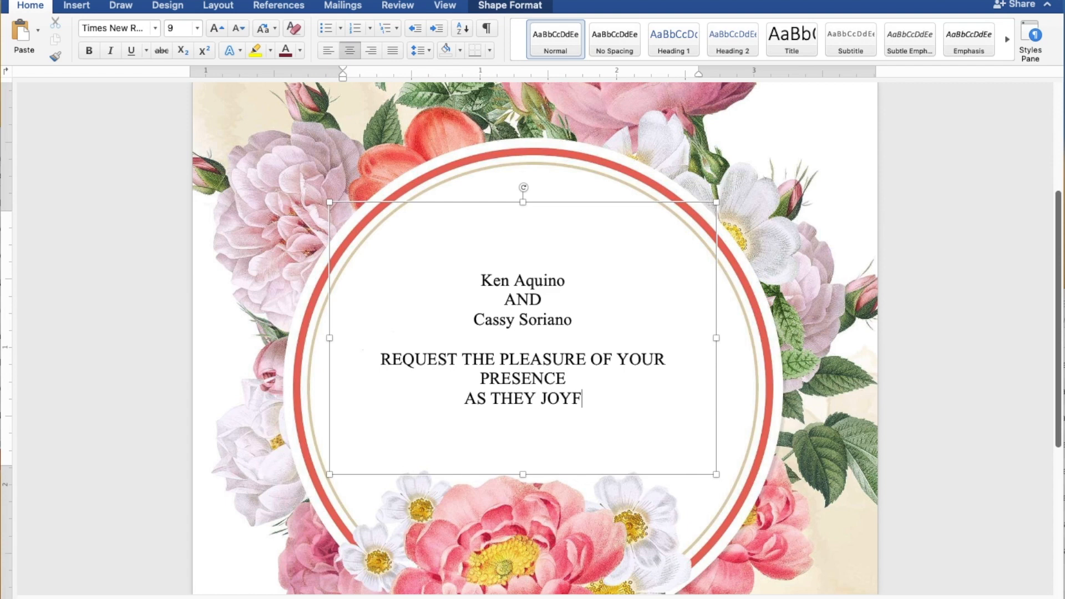
pyautogui.write('ULLY')
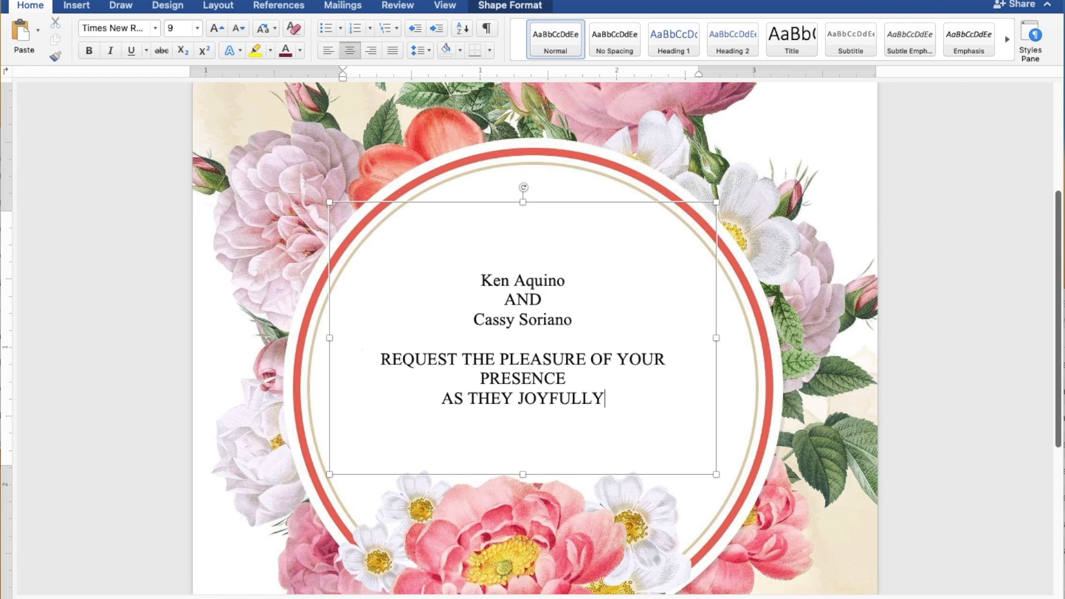
pyautogui.write(' UNI')
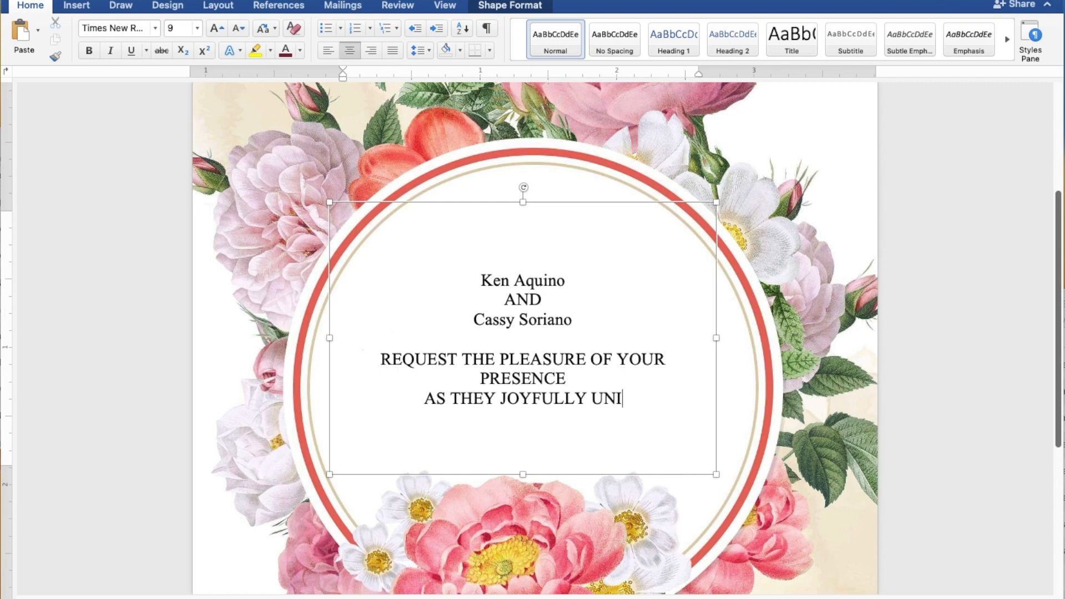
pyautogui.write('TE I')
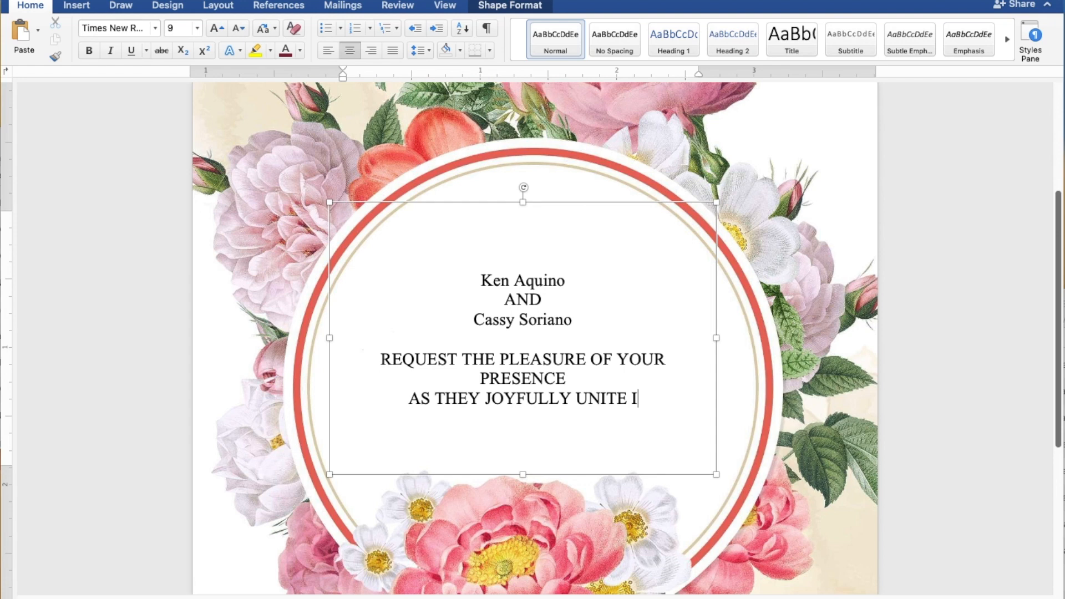
pyautogui.write('N MA')
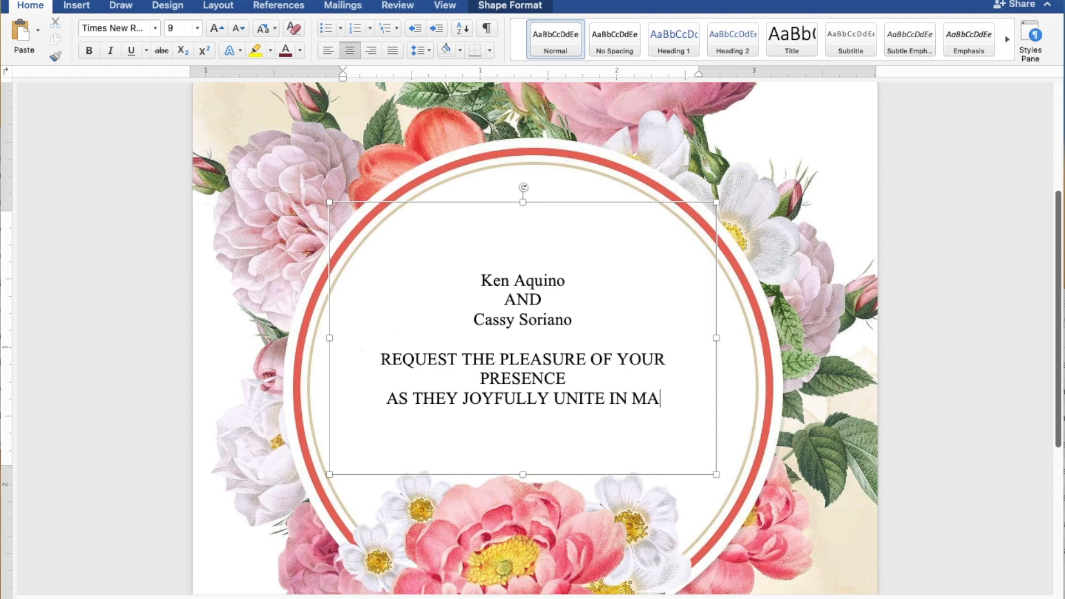
pyautogui.write('RRIAGE')
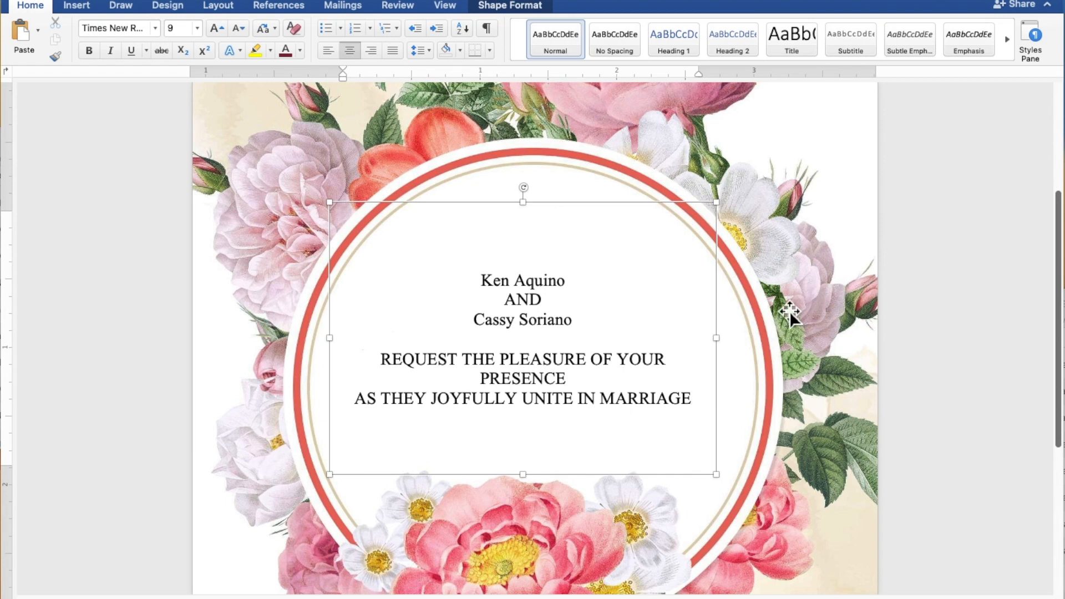
# Step: Widen the circle's text box to about 3.22", recentre it, and select both names
pyautogui.moveTo(718, 342); pyautogui.dragTo(796, 352)
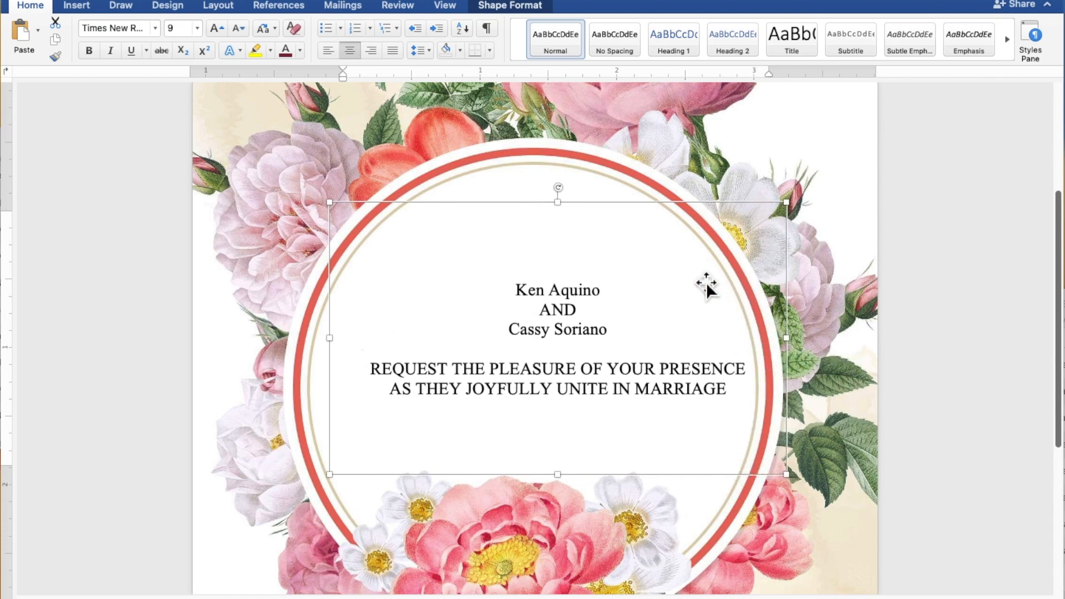
pyautogui.moveTo(678, 217); pyautogui.dragTo(645, 211)
pyautogui.moveTo(578, 297); pyautogui.dragTo(504, 300)
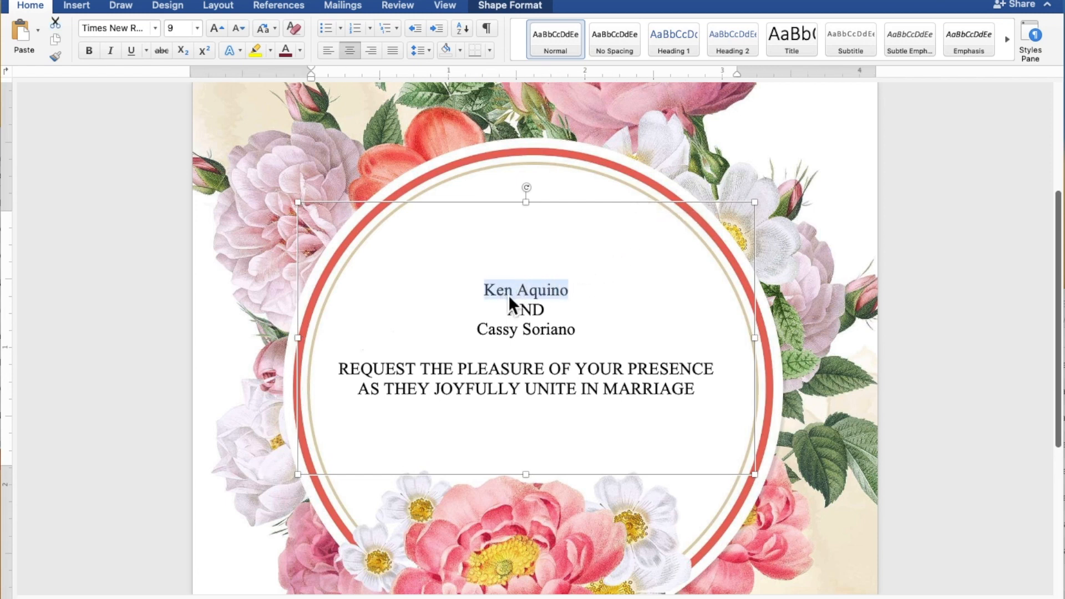
pyautogui.moveTo(585, 335); pyautogui.dragTo(495, 339)
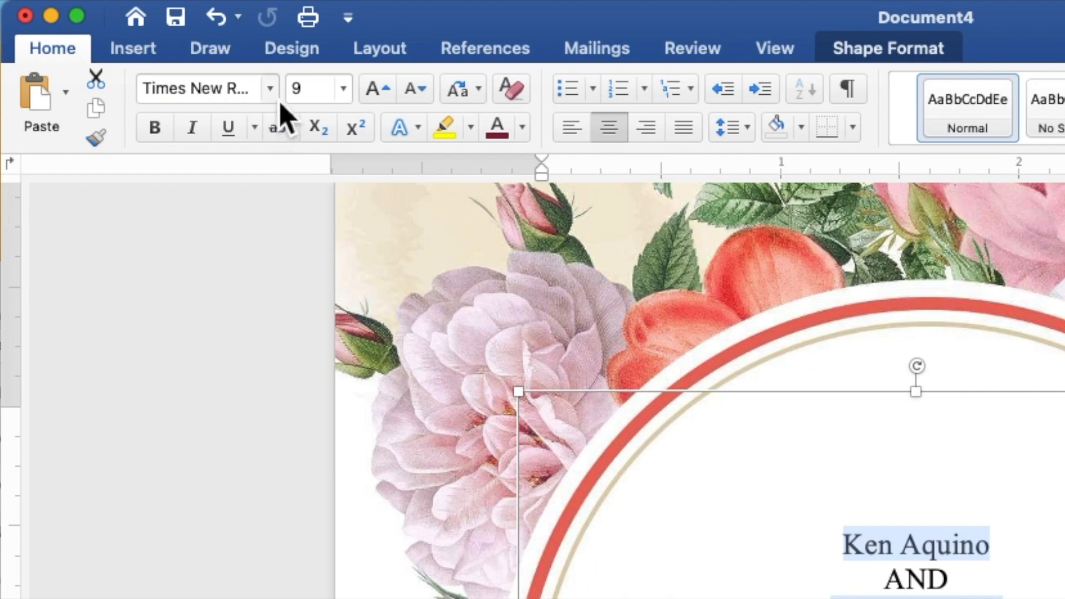
# Step: Format both names in Secret Winter at size 25 in a mauve colour
pyautogui.click(279, 102)
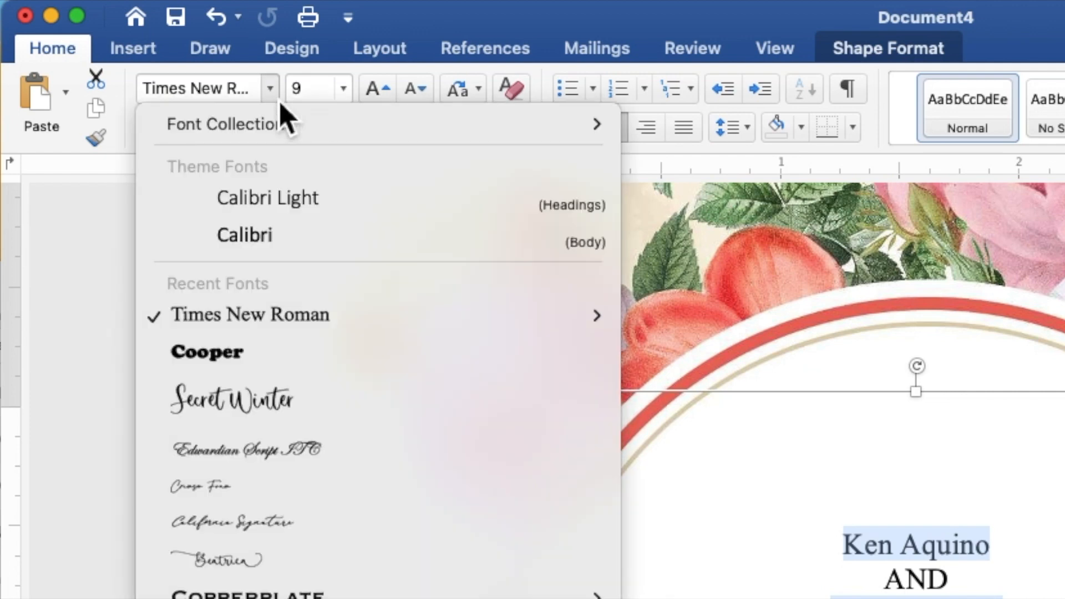
pyautogui.click(277, 409)
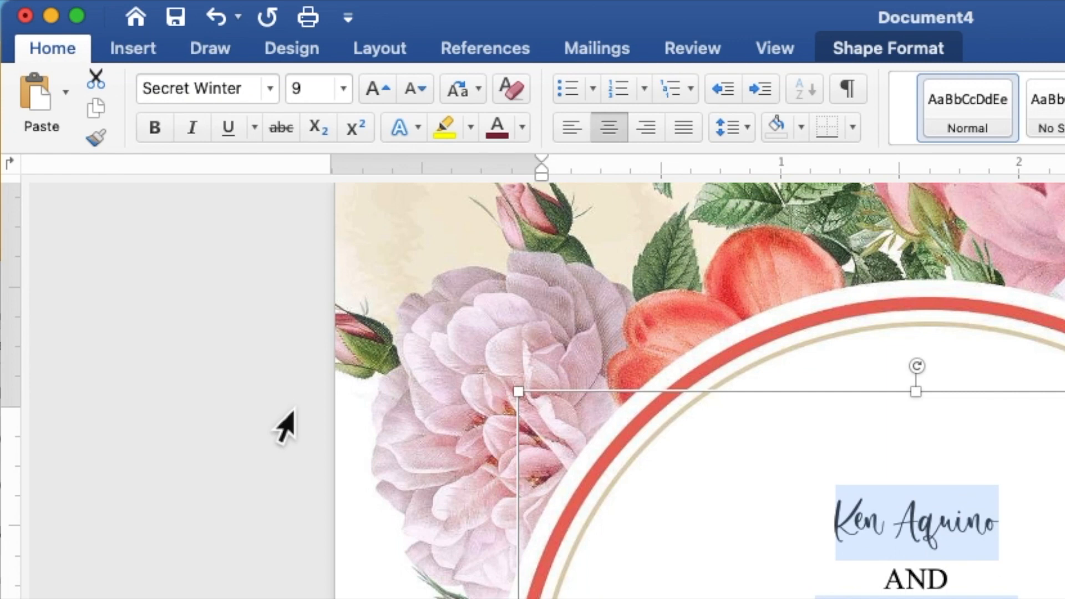
pyautogui.click(311, 94)
pyautogui.doubleClick(309, 95)
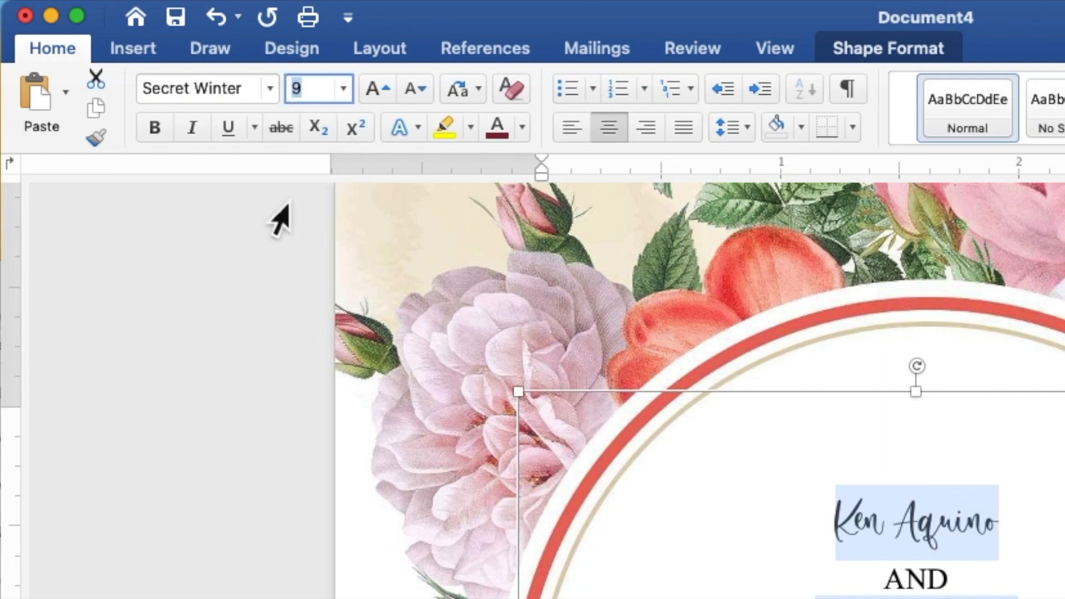
pyautogui.write('25')
pyautogui.press('Return')
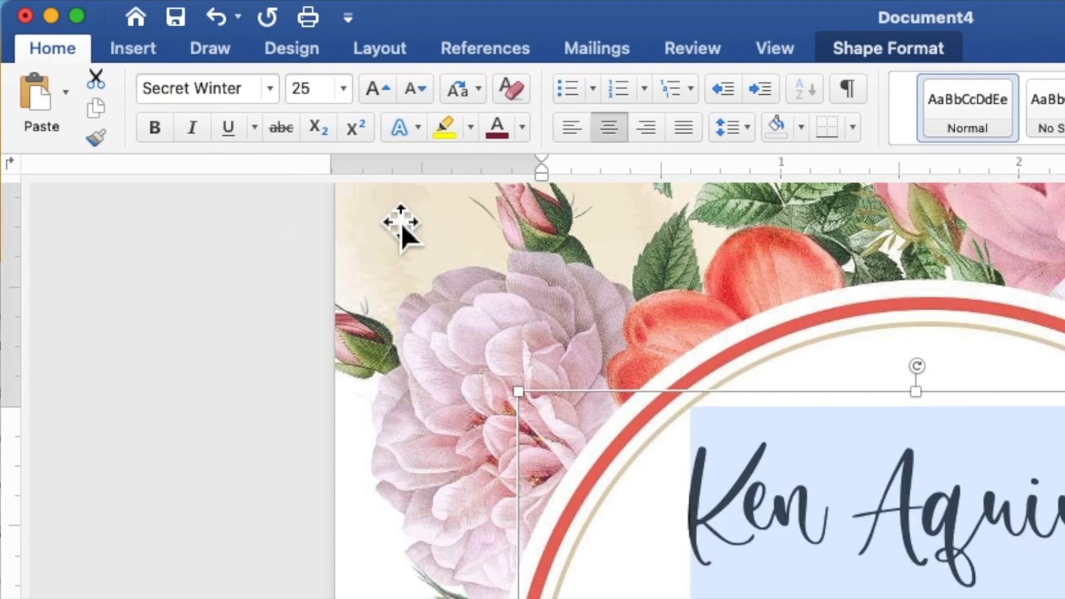
pyautogui.click(526, 132)
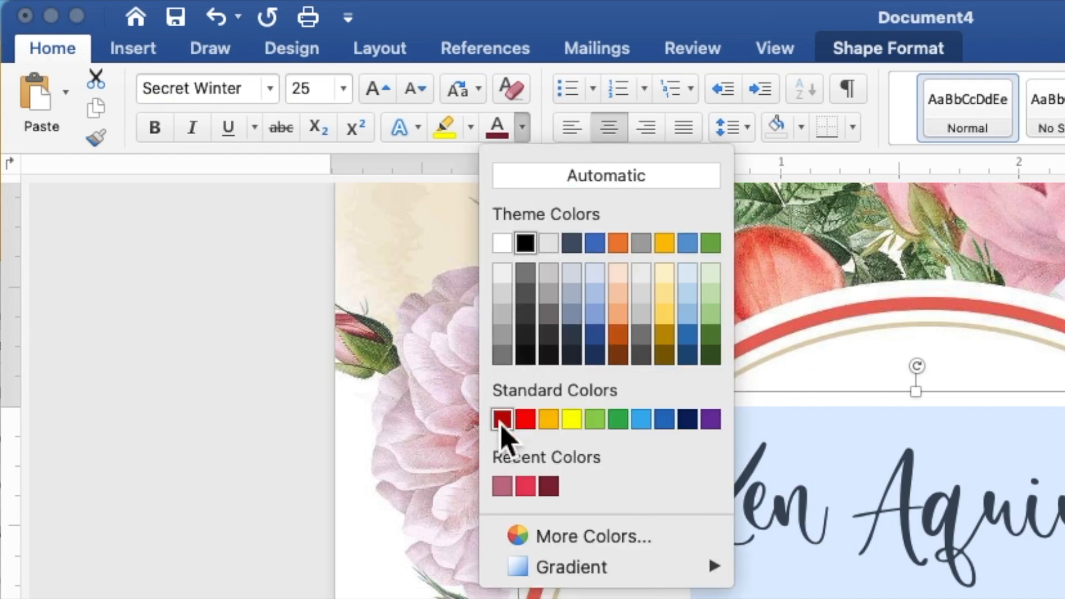
pyautogui.click(502, 486)
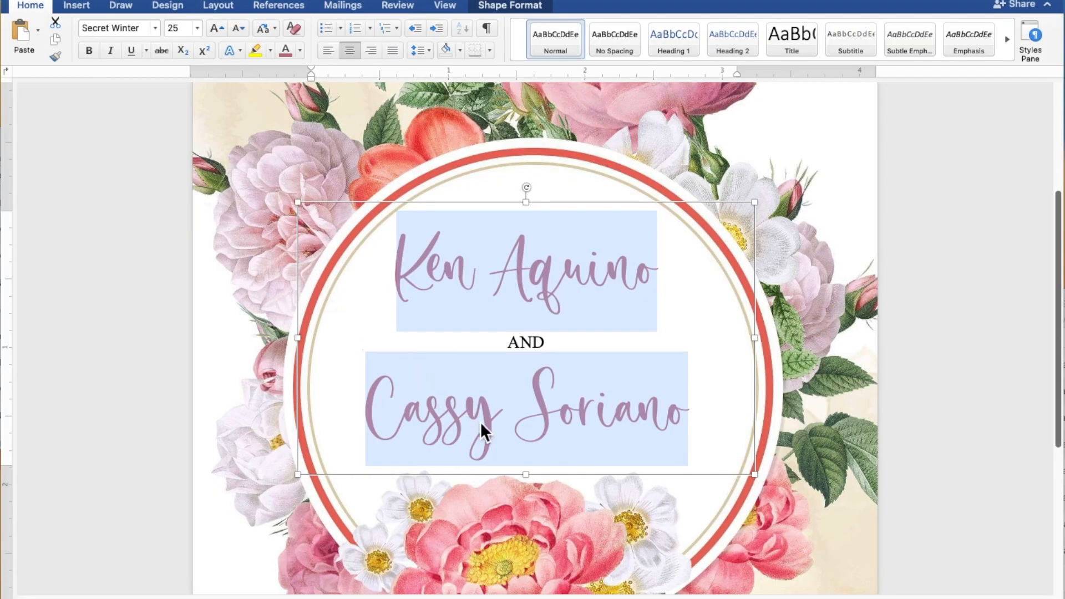
# Step: Enlarge and reposition the circle text box, delete the blank line above REQUEST, and nudge it up to 1.87"
pyautogui.moveTo(531, 483); pyautogui.dragTo(542, 572)
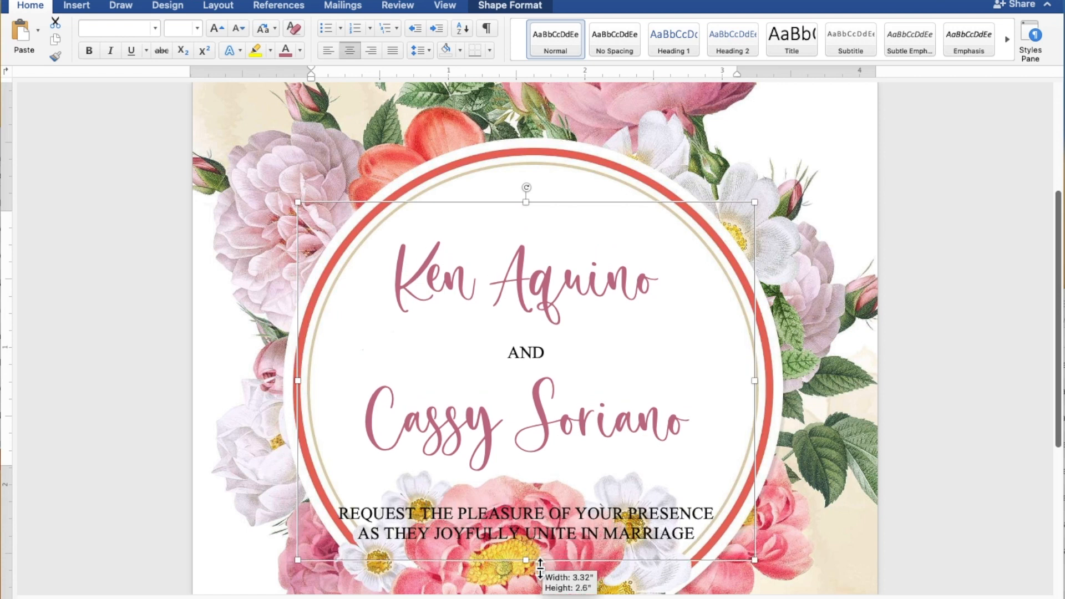
pyautogui.moveTo(561, 491); pyautogui.dragTo(571, 451)
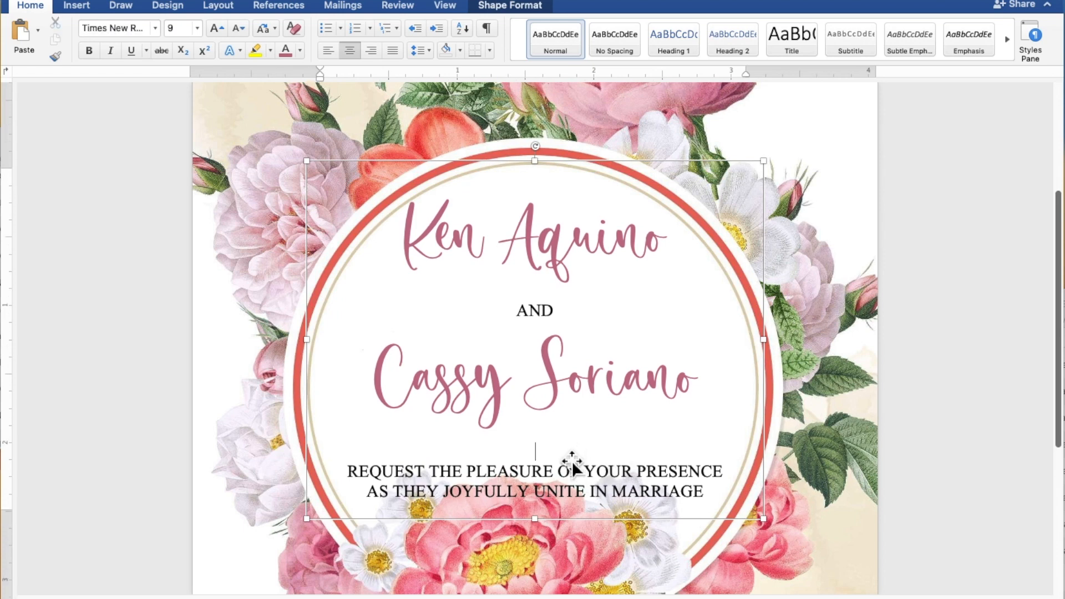
pyautogui.press('BackSpace')
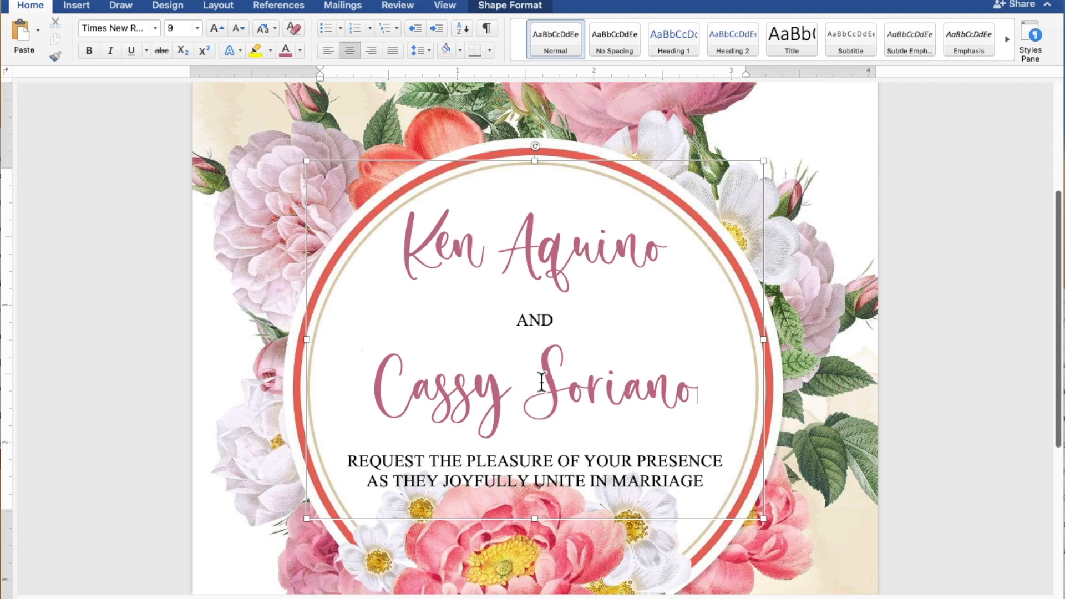
pyautogui.moveTo(563, 167); pyautogui.dragTo(564, 156)
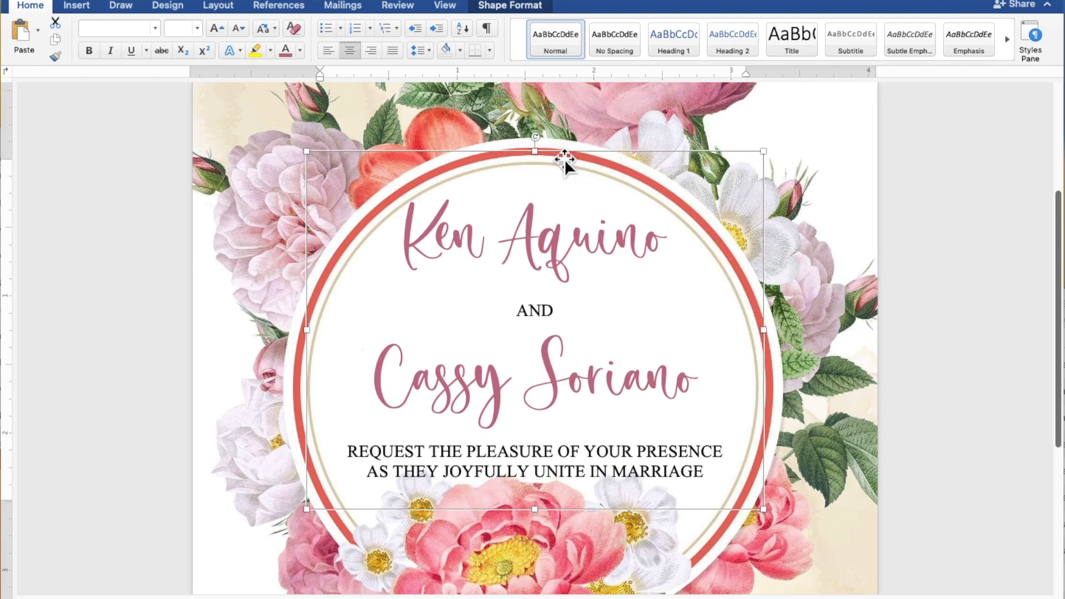
# Step: Copy and paste a duplicate of the TOGETHER WITH THEIR FAMILIES text box
pyautogui.scroll(5, 564, 159)
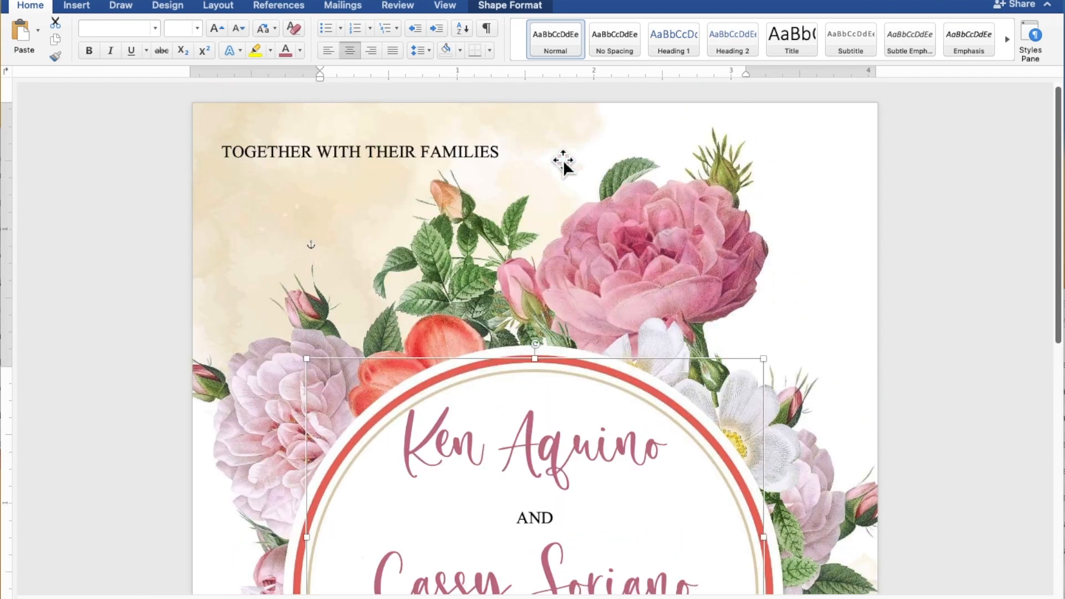
pyautogui.click(425, 161)
pyautogui.rightClick(425, 160)
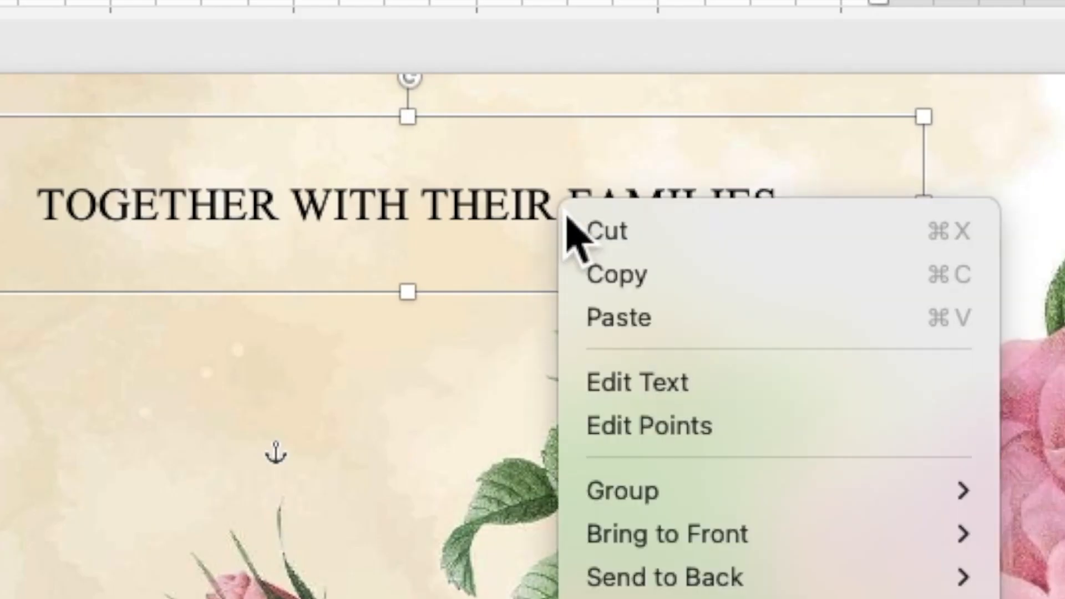
pyautogui.click(620, 284)
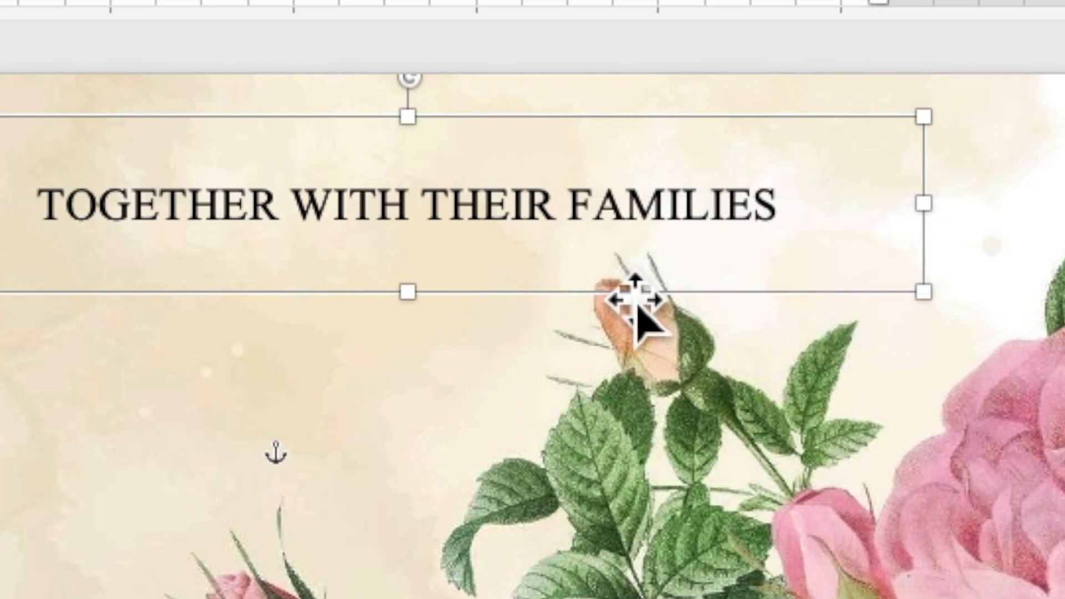
pyautogui.rightClick(576, 203)
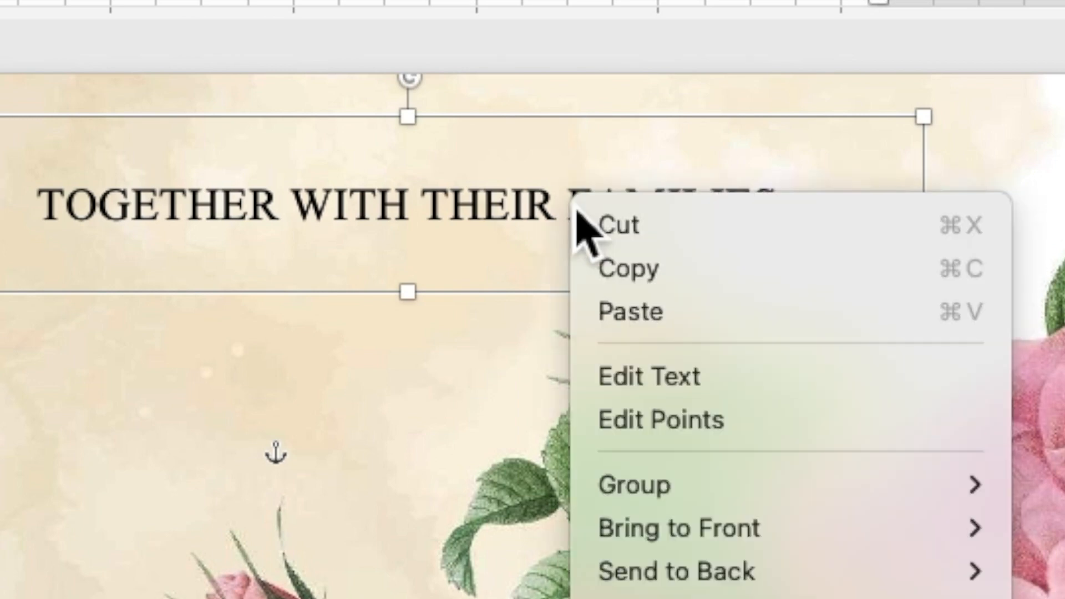
pyautogui.click(632, 311)
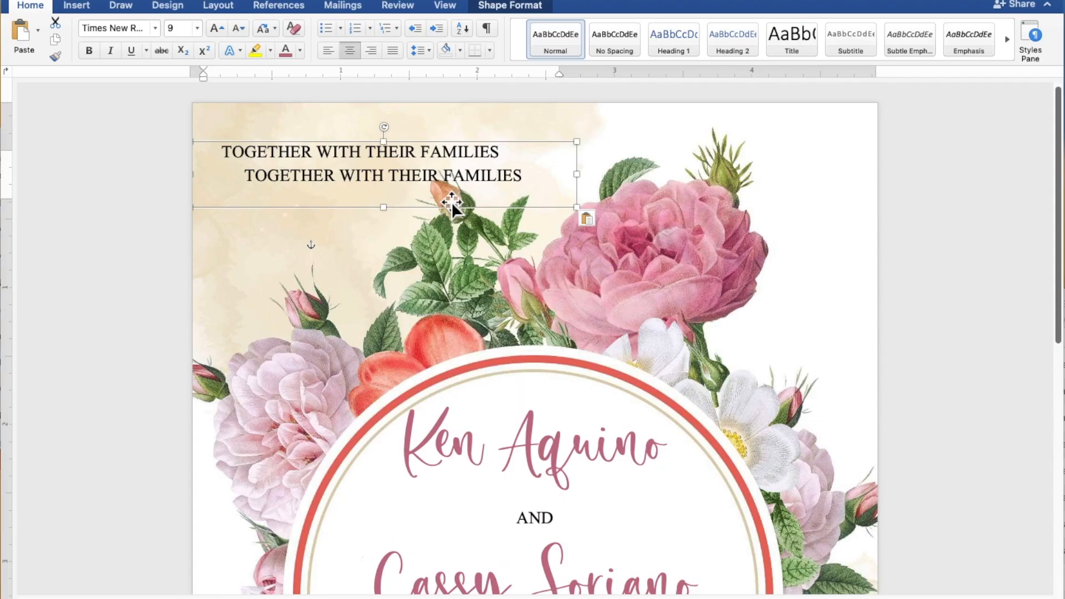
# Step: Move the duplicate text box below the flowers at the lower right of the page
pyautogui.moveTo(443, 197); pyautogui.dragTo(783, 563)
pyautogui.scroll(-10, 784, 563)
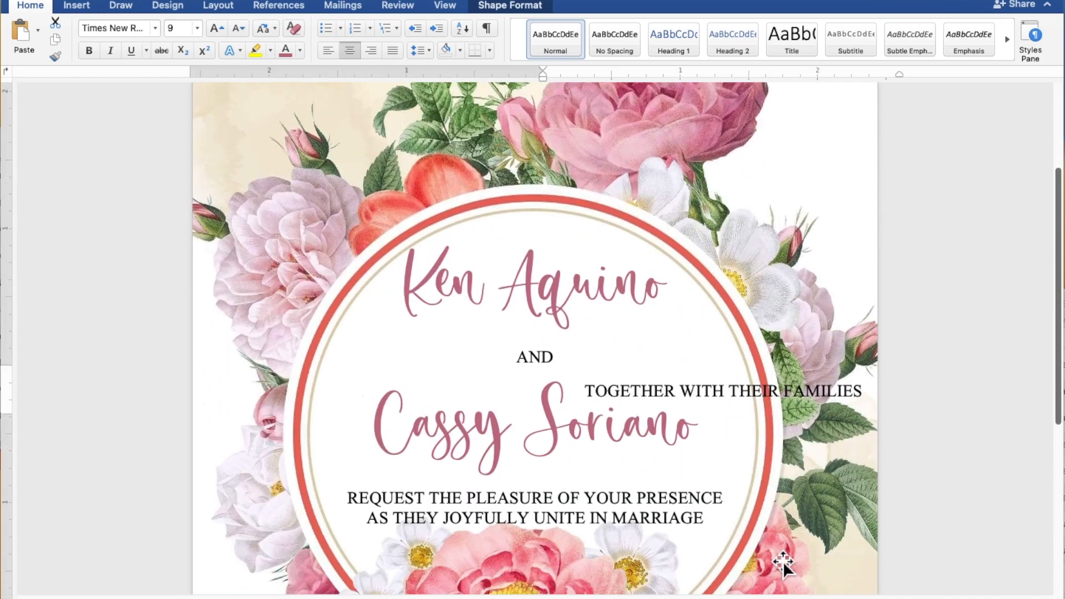
pyautogui.scroll(-2, 783, 560)
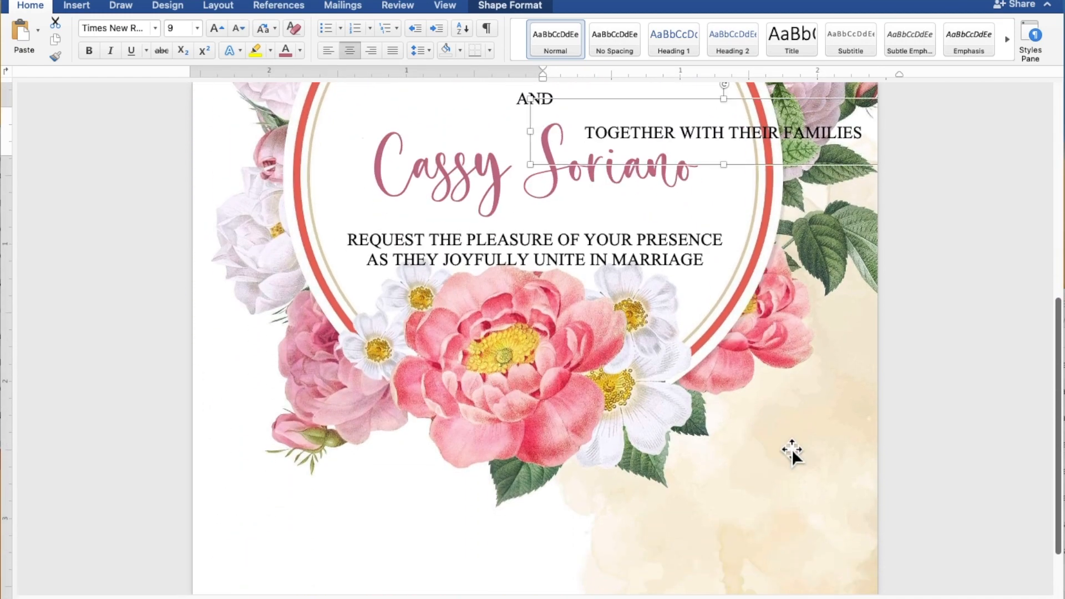
pyautogui.moveTo(802, 131); pyautogui.dragTo(764, 464)
pyautogui.scroll(-2, 764, 464)
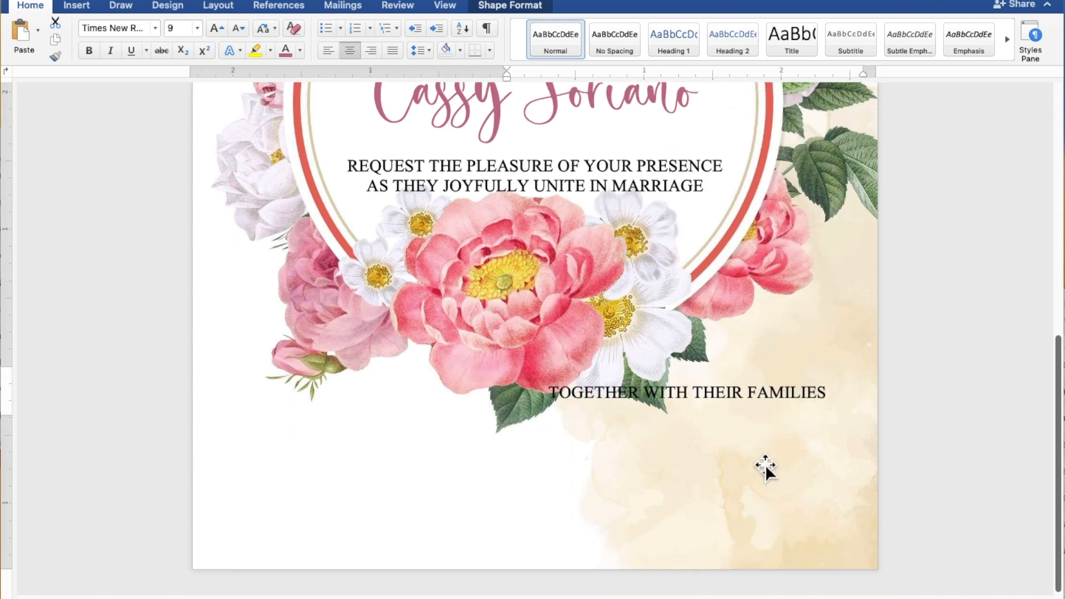
pyautogui.moveTo(754, 413); pyautogui.dragTo(756, 452)
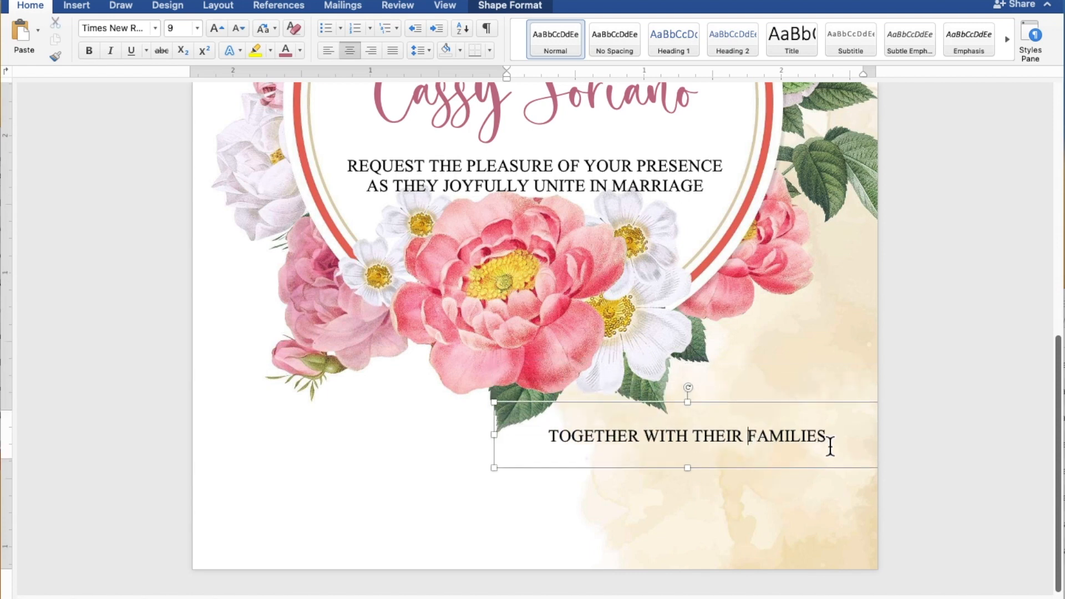
# Step: Stretch the copied text box taller and select its line for replacement
pyautogui.moveTo(841, 438); pyautogui.dragTo(590, 441)
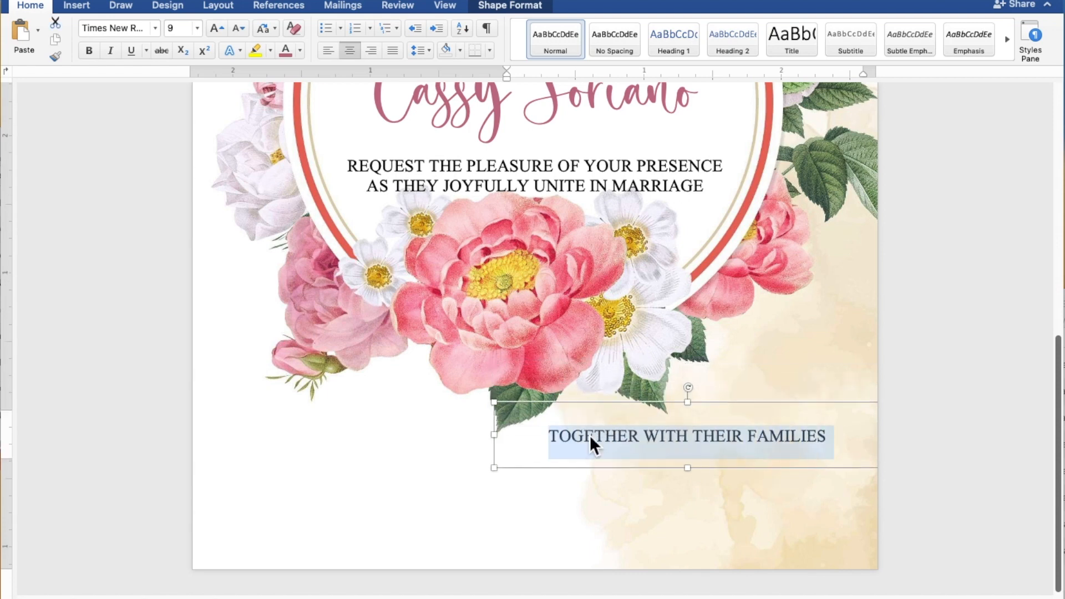
pyautogui.moveTo(688, 469); pyautogui.dragTo(695, 564)
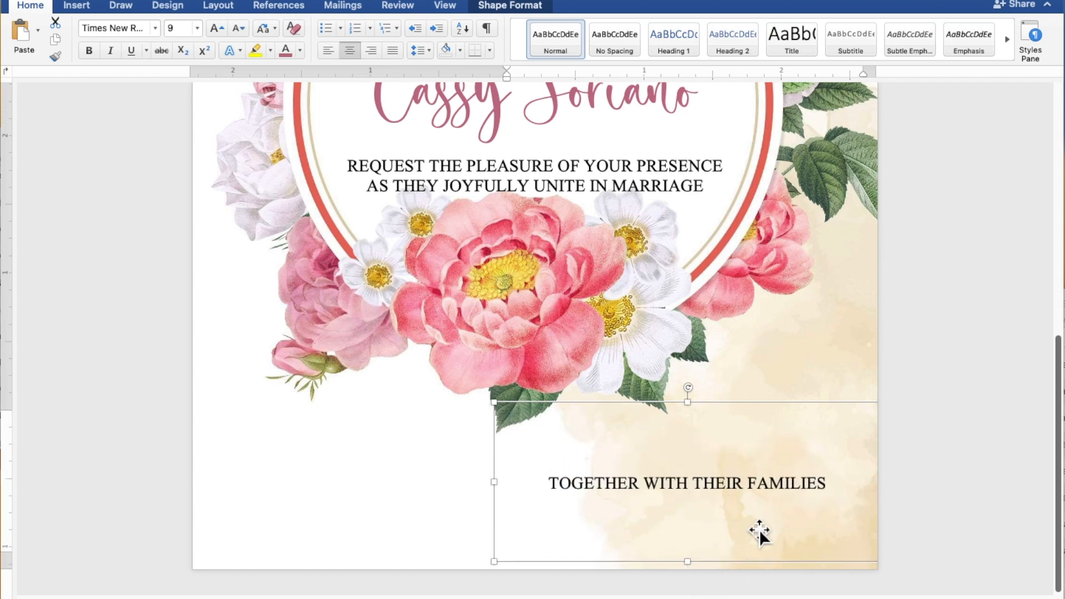
pyautogui.click(827, 485)
pyautogui.moveTo(827, 487); pyautogui.dragTo(604, 485)
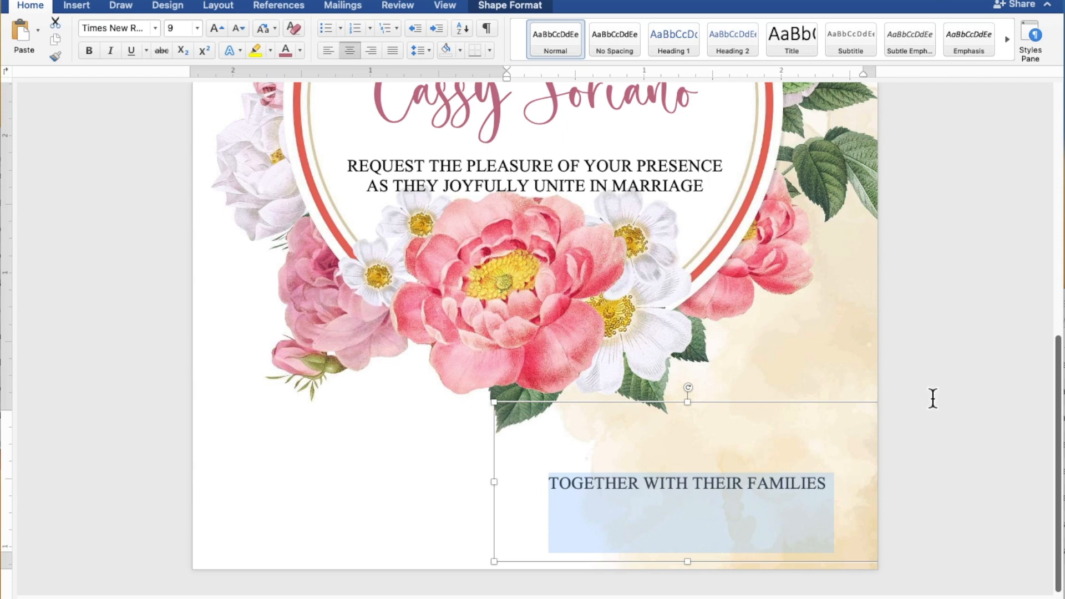
# Step: Type SUNDAY and JULY 30, 2023 on separate lines
pyautogui.write('SUNDAY')
pyautogui.press('Return')
pyautogui.write('JYL')
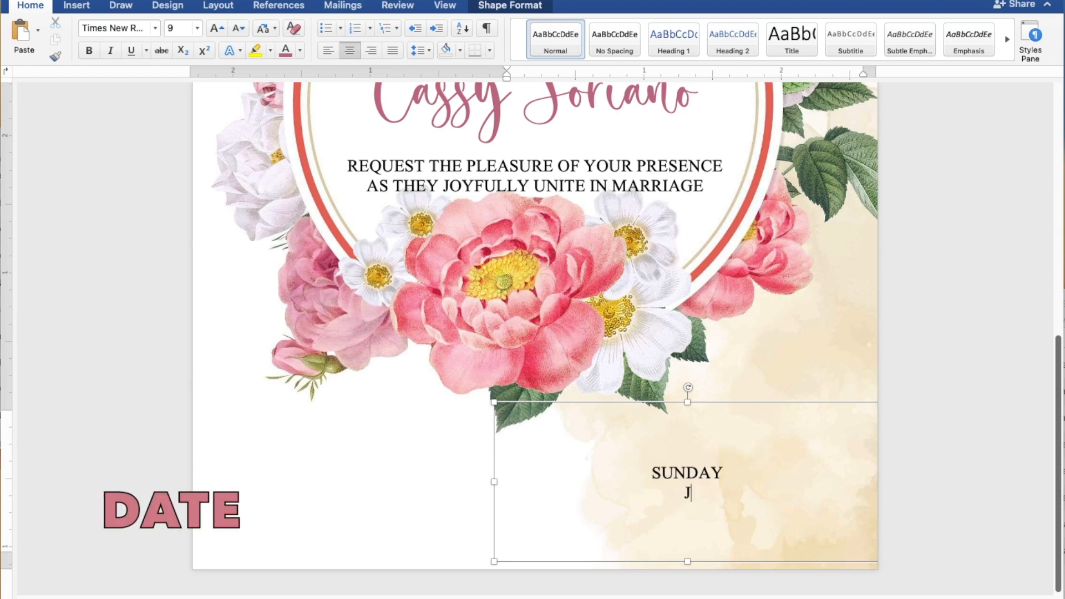
pyautogui.press('BackSpace')
pyautogui.press('BackSpace')
pyautogui.write('ULY 30, 20')
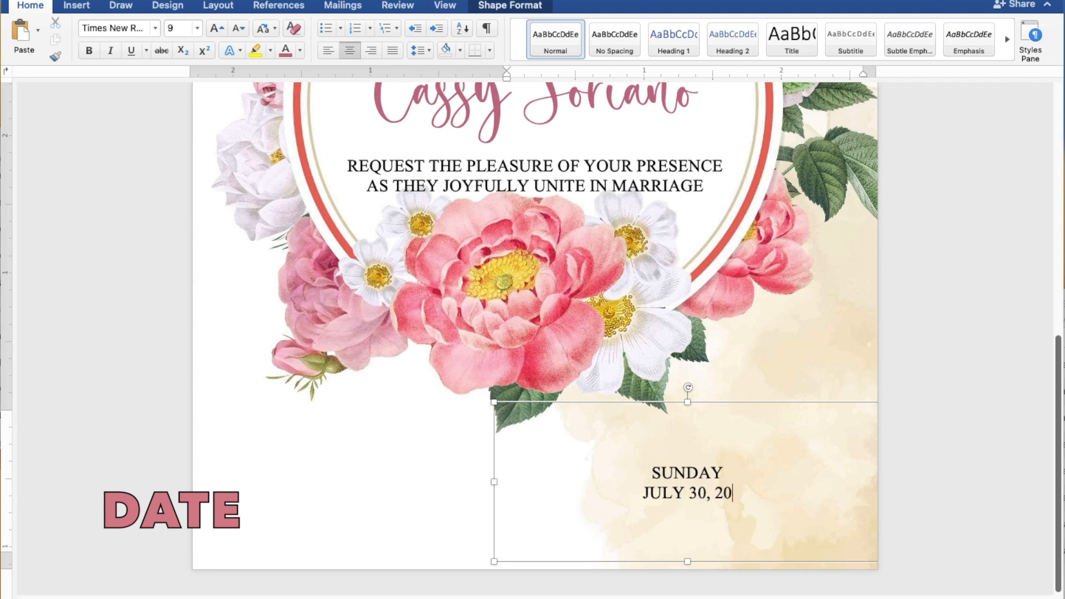
pyautogui.write('23')
pyautogui.press('Return')
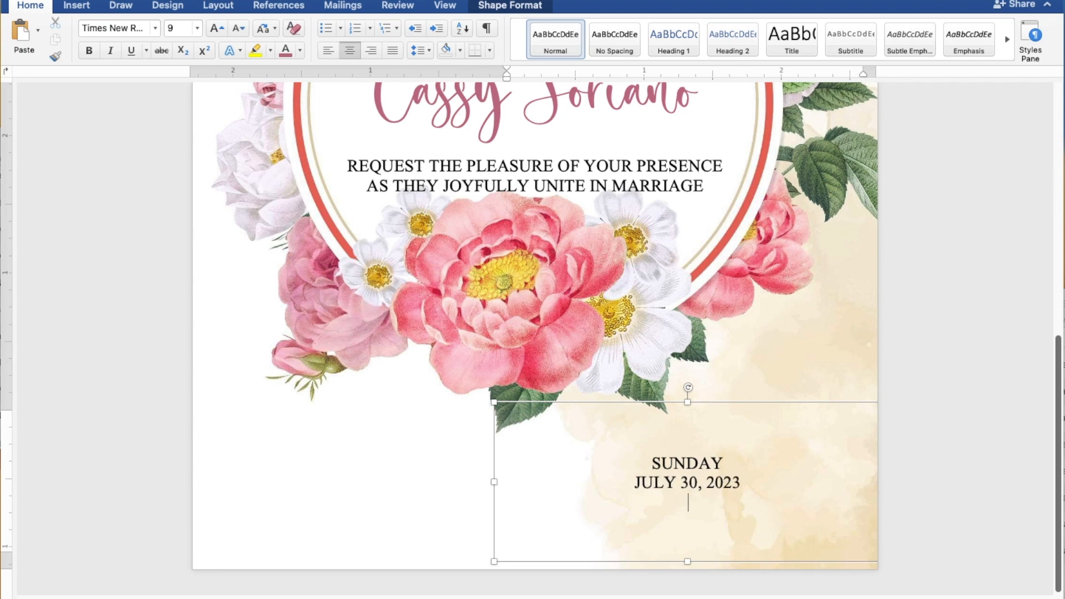
# Step: Add the lines 10:00 IN THE MORNING and ST. THOMAS AQUINAS PARISH CHURCH
pyautogui.write('10:')
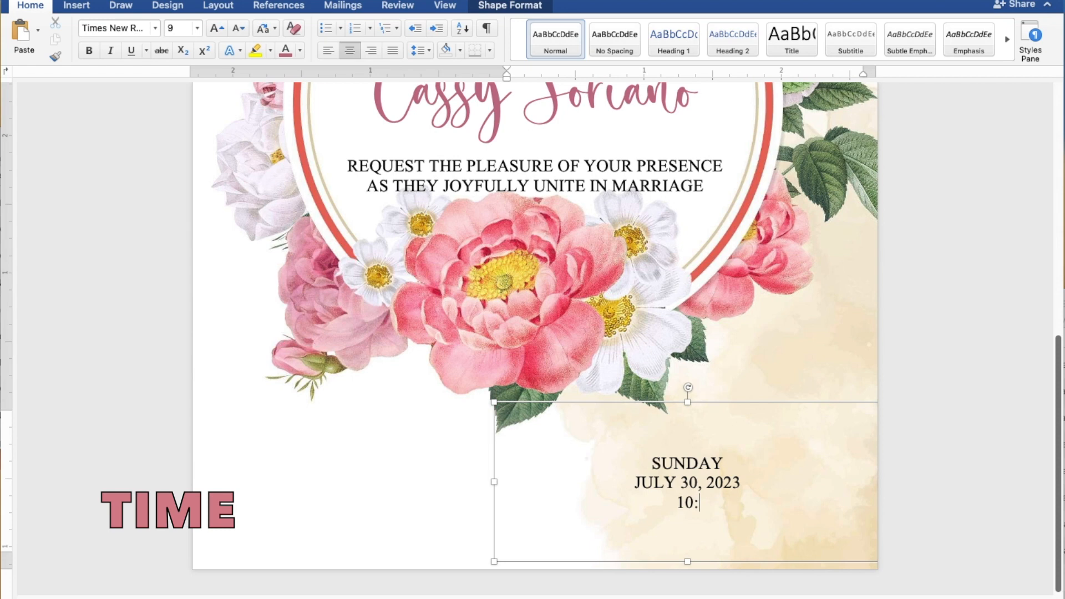
pyautogui.write('00 IN T')
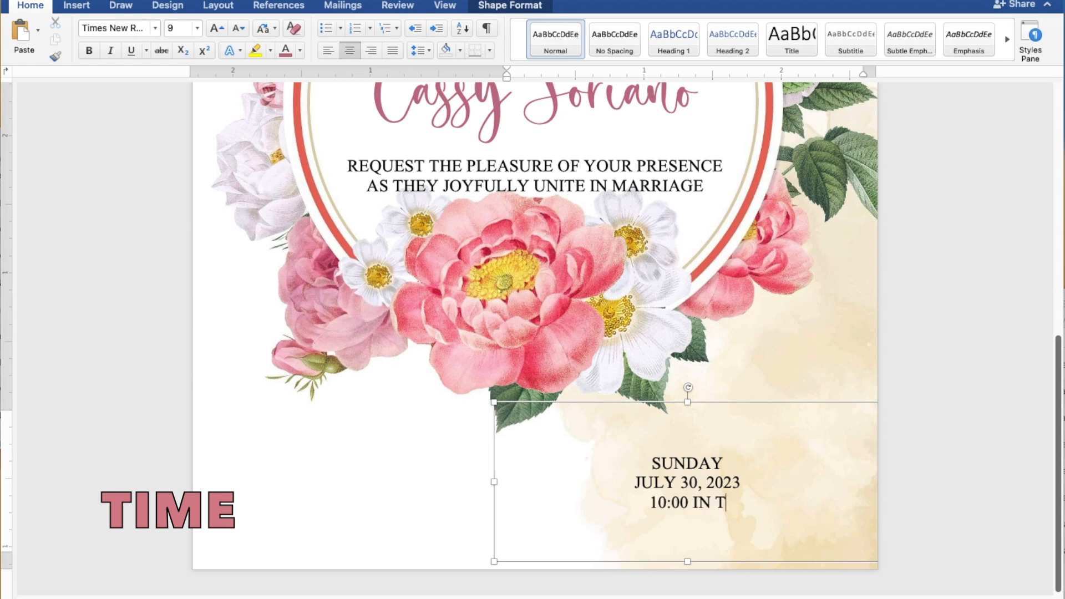
pyautogui.write('HE M')
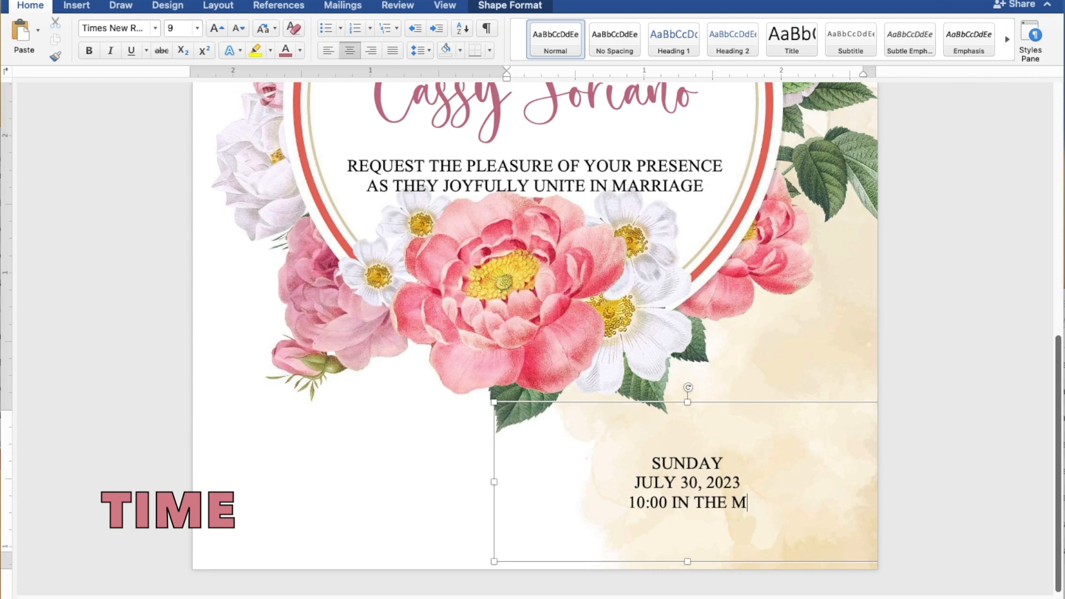
pyautogui.write('ORNING')
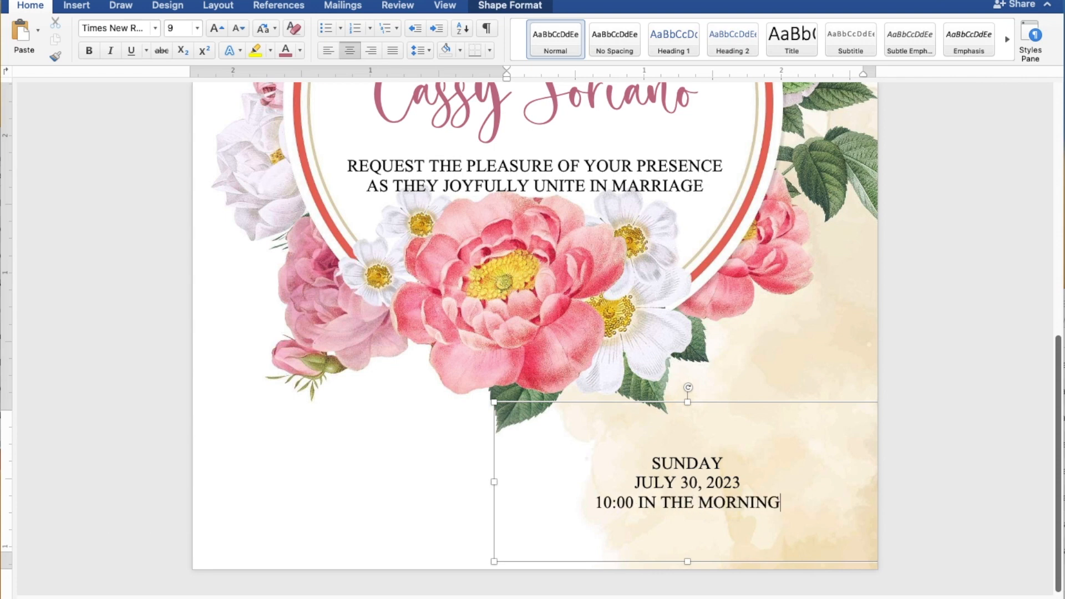
pyautogui.press('Return')
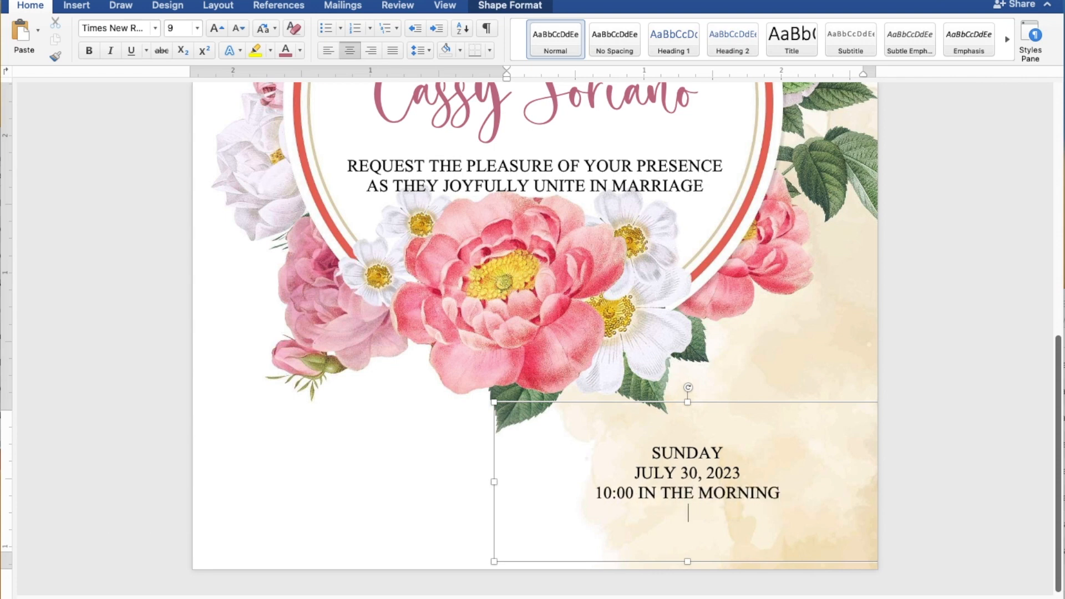
pyautogui.write('ST.')
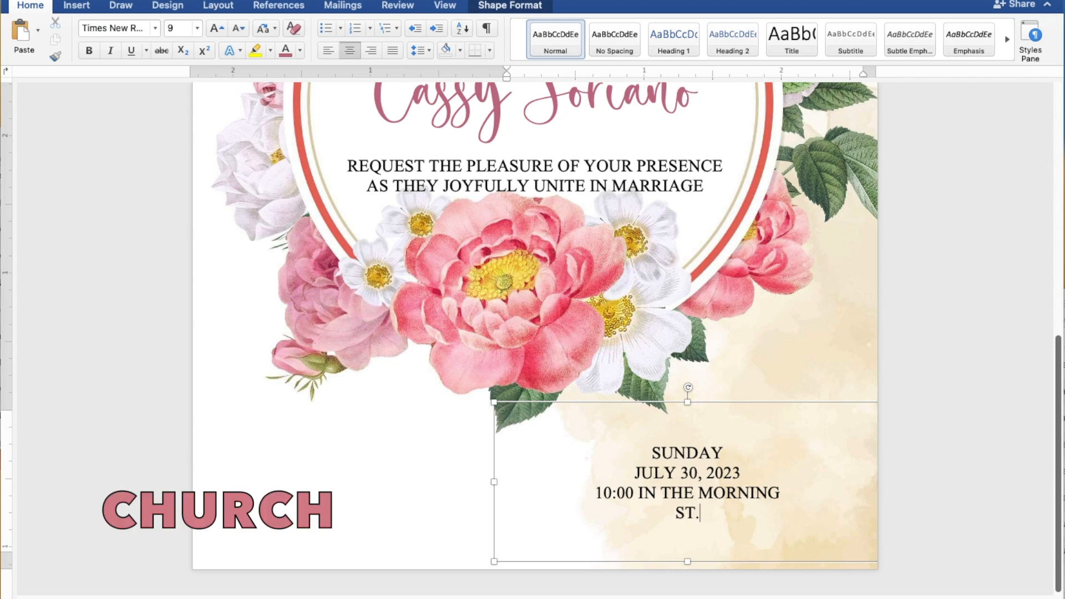
pyautogui.write(' THOMAS AQUINAS PARISH CHUR')
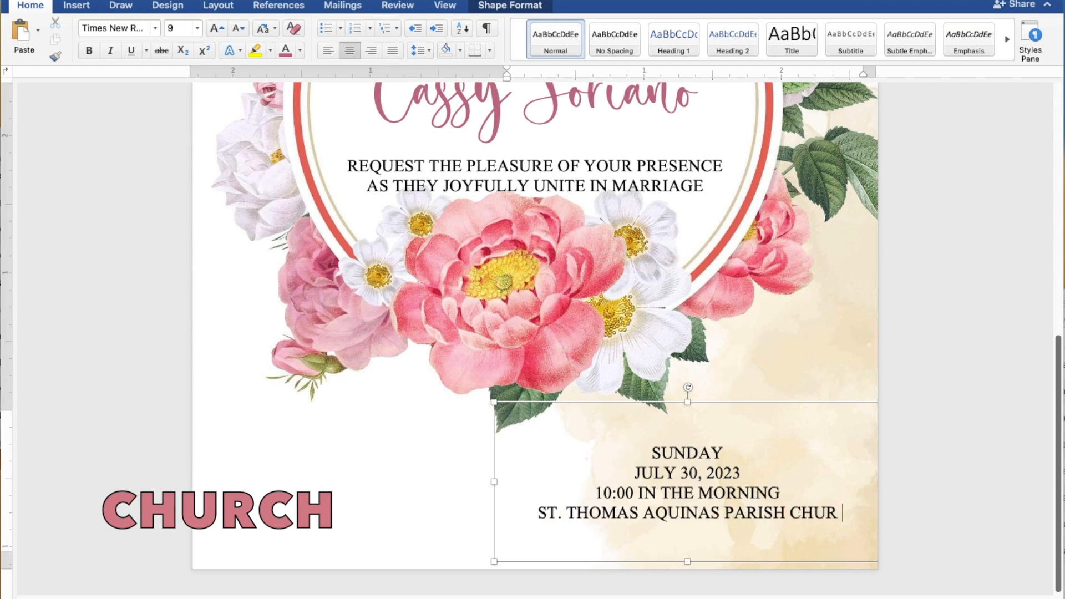
pyautogui.write('CH')
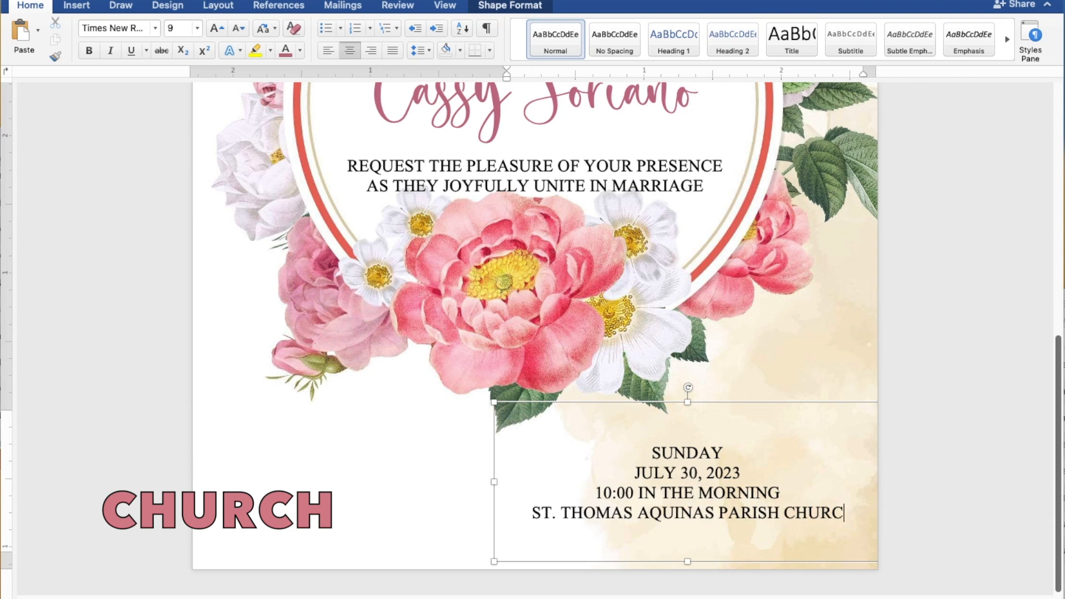
pyautogui.press('Return')
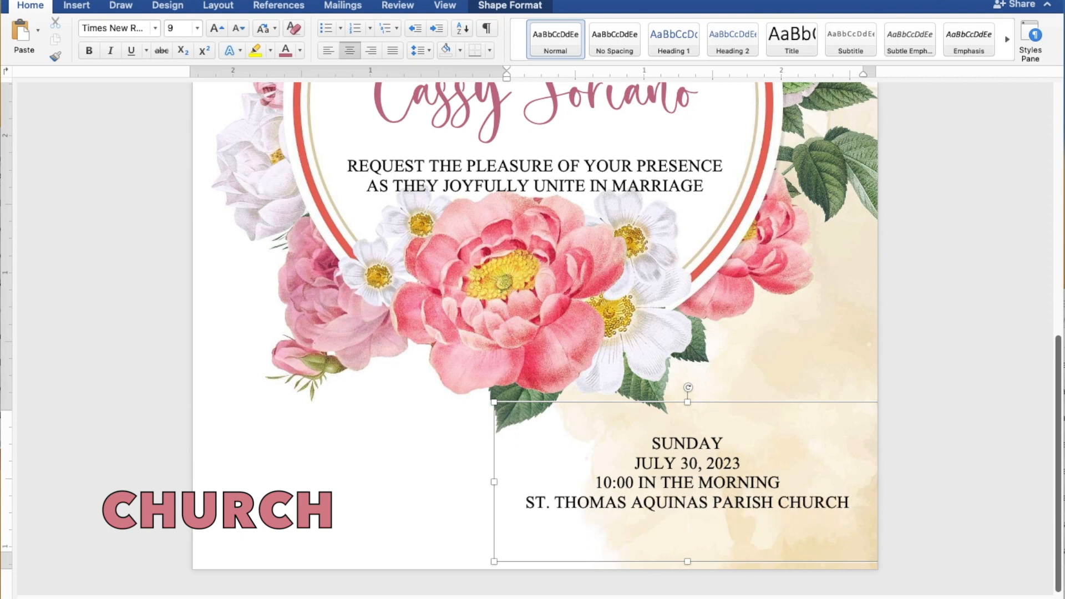
# Step: Add MANGALDAN, PANGASINAN and a final Reception to follow line
pyautogui.write('MANGALDAN, PANGASINAN')
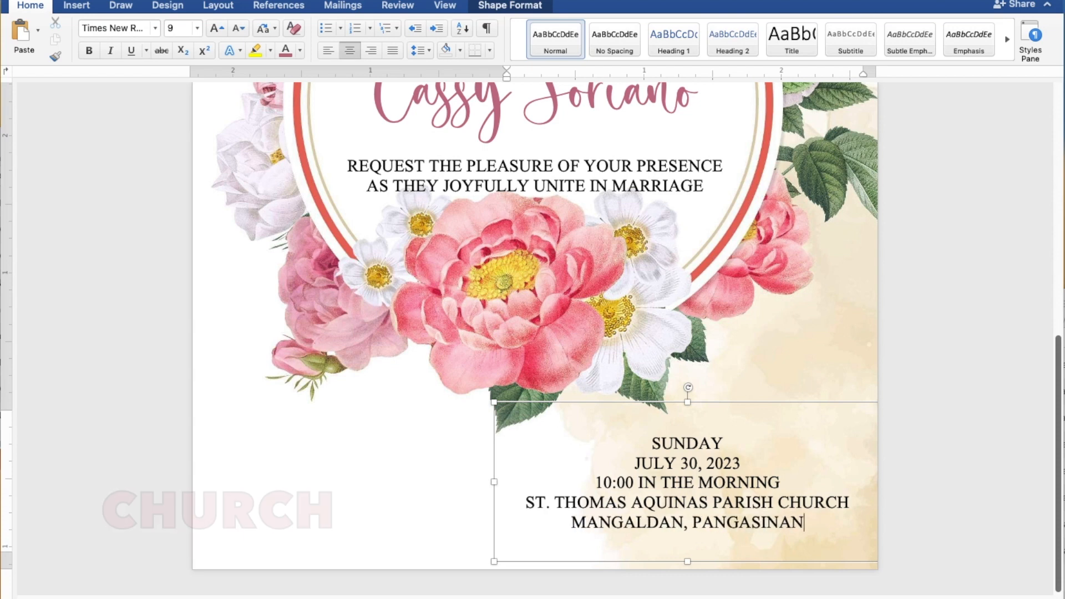
pyautogui.press('Return')
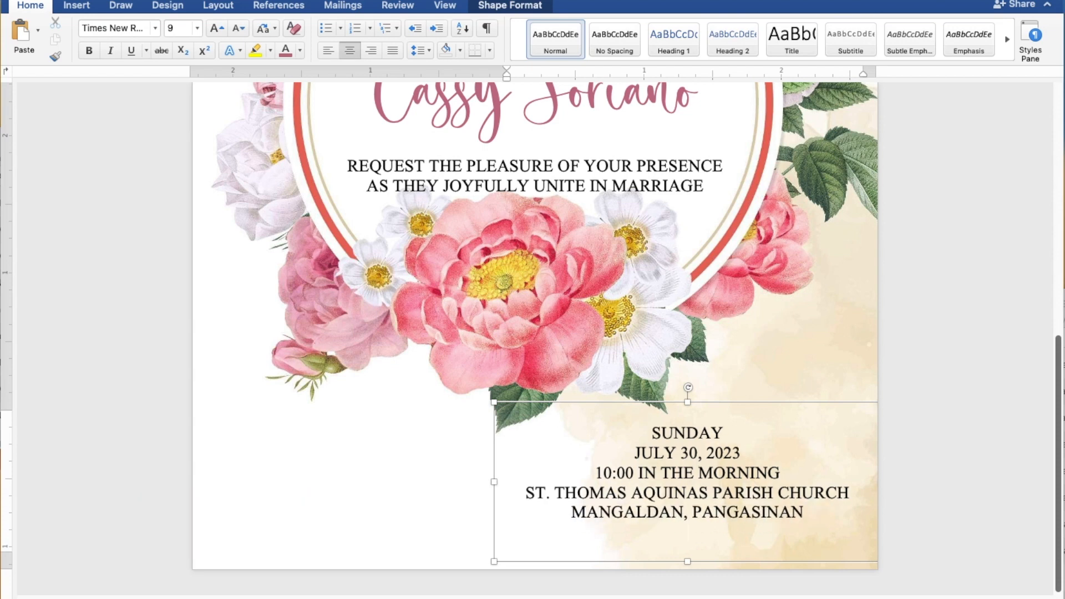
pyautogui.write('Reception t')
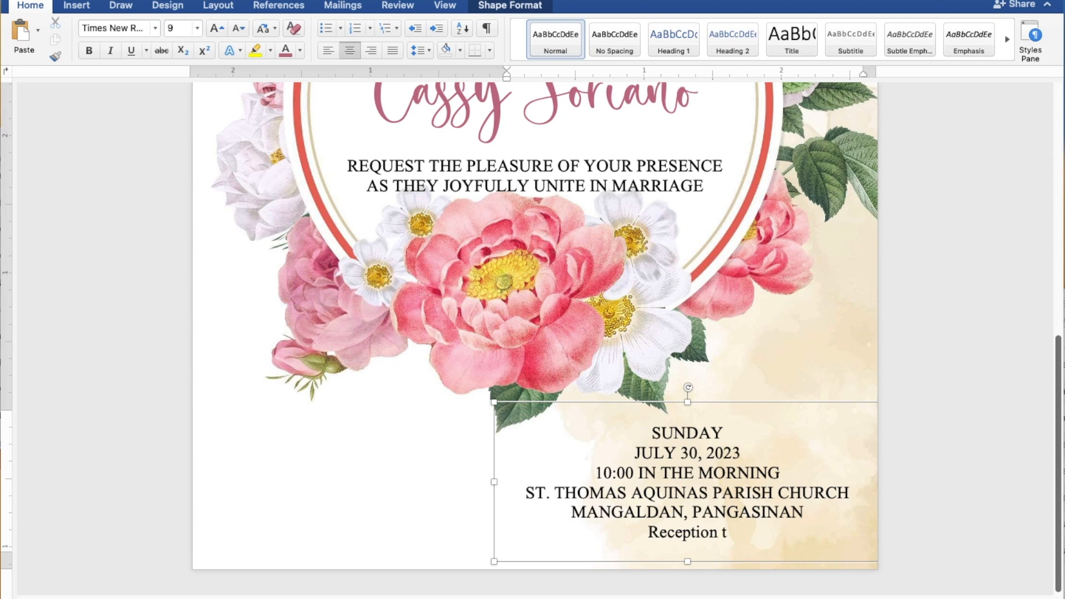
pyautogui.write('o fo')
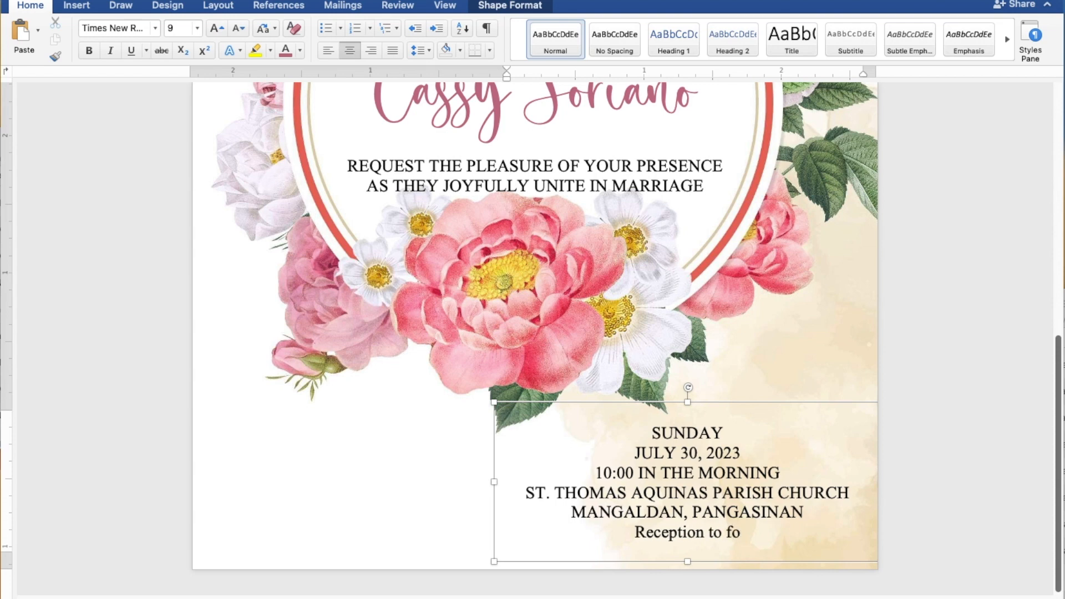
pyautogui.write('llow')
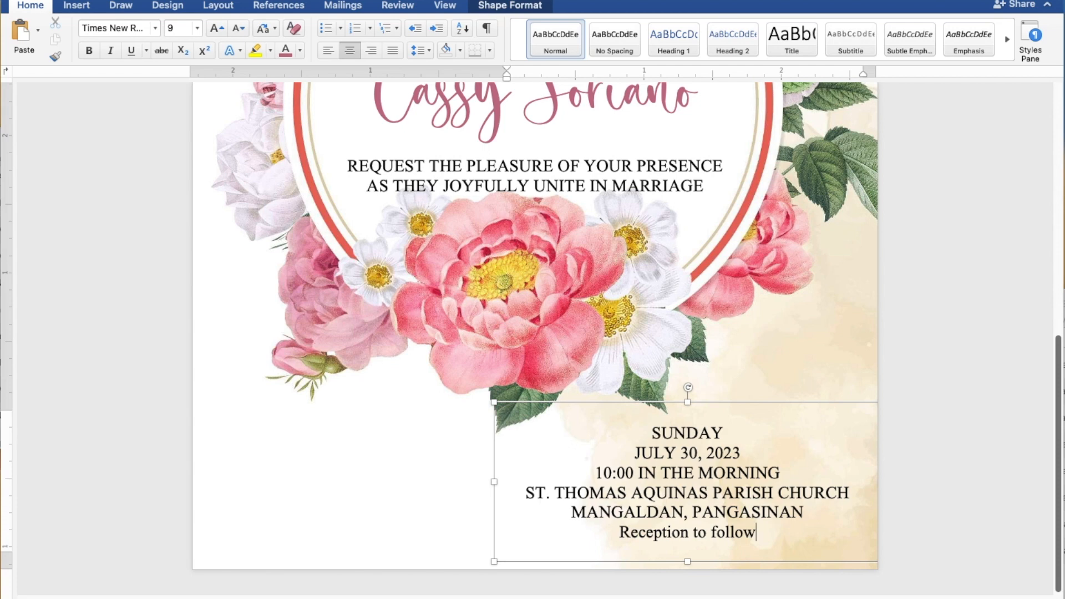
# Step: Nudge the details box left, stretch it taller upward, and select the Reception to follow line
pyautogui.click(860, 412)
pyautogui.moveTo(861, 412); pyautogui.dragTo(844, 411)
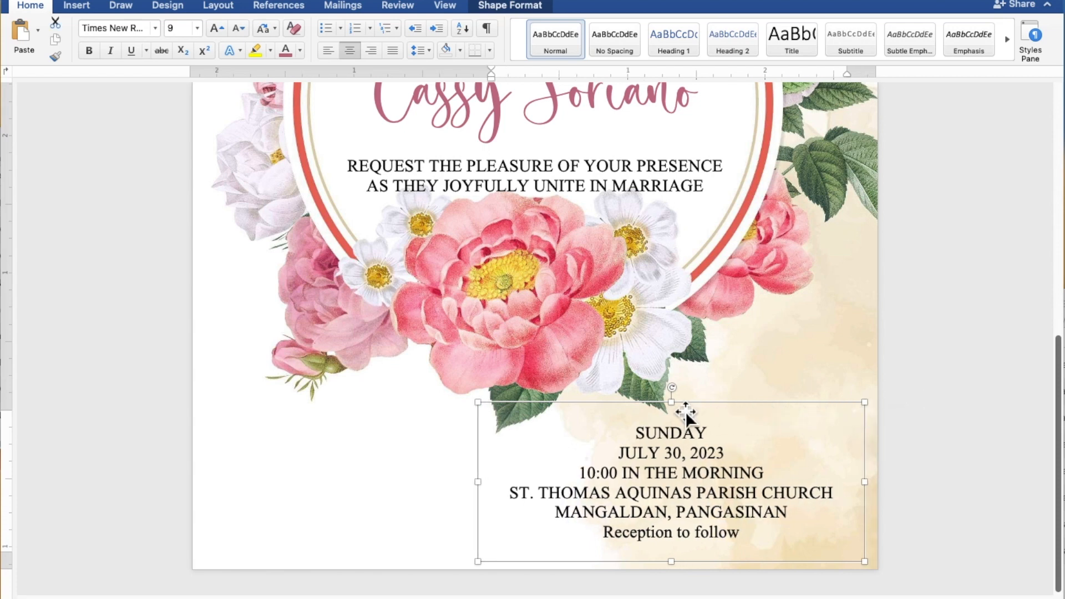
pyautogui.moveTo(681, 402); pyautogui.dragTo(676, 337)
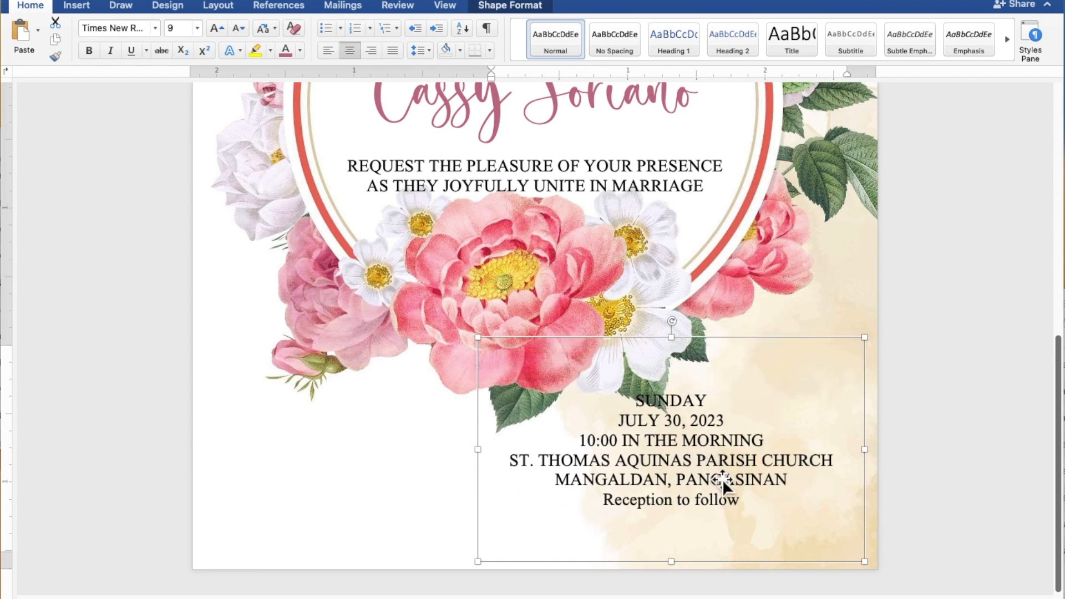
pyautogui.click(746, 505)
pyautogui.moveTo(742, 500); pyautogui.dragTo(636, 501)
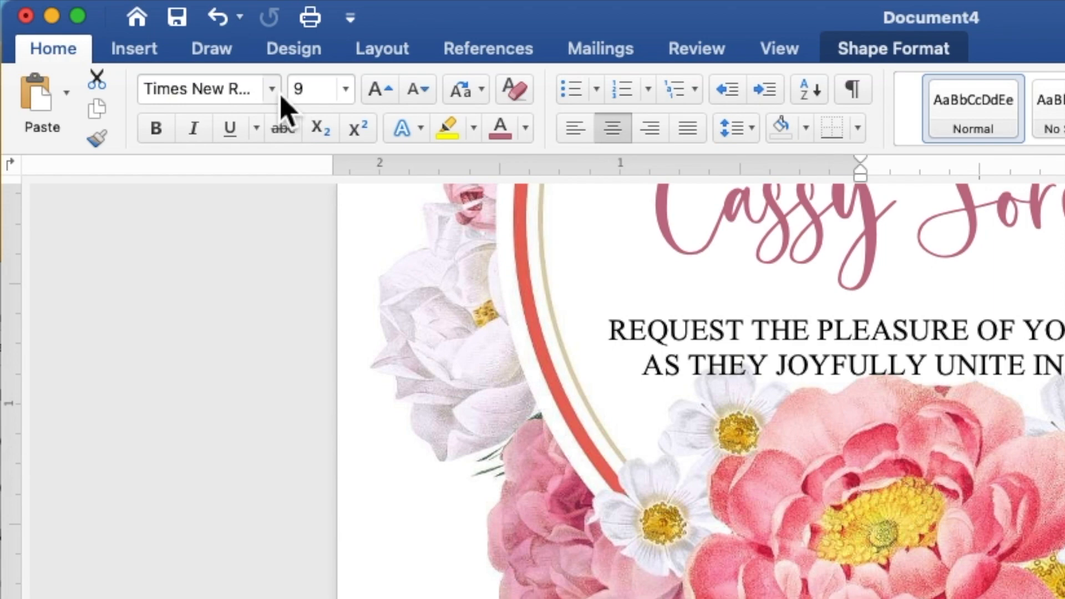
# Step: Make Reception to follow 15 pt rose-pink Secret Winter, then move the box down-right
pyautogui.click(279, 94)
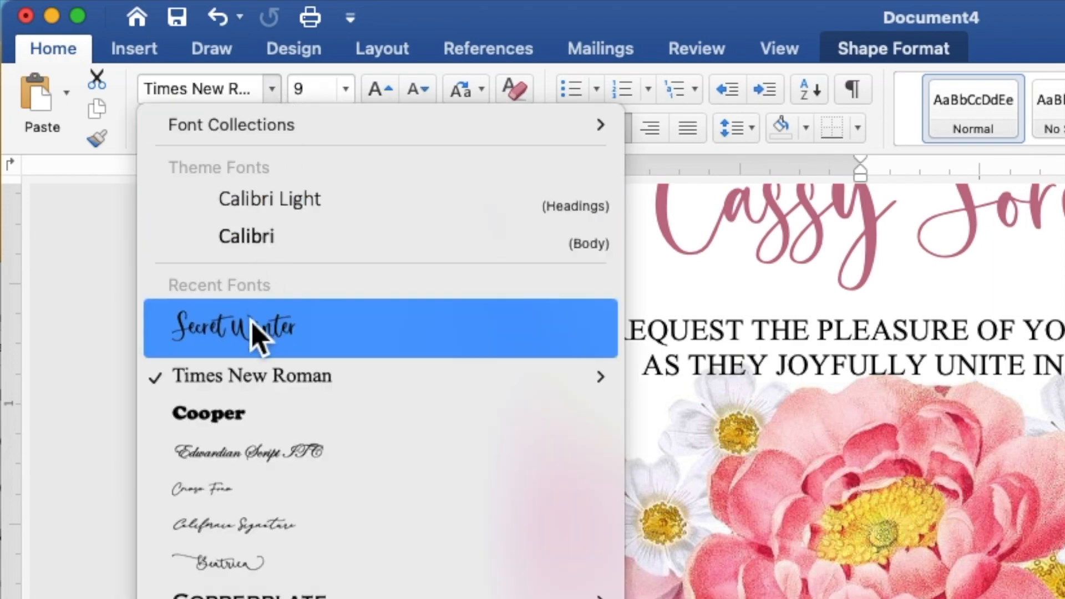
pyautogui.click(256, 335)
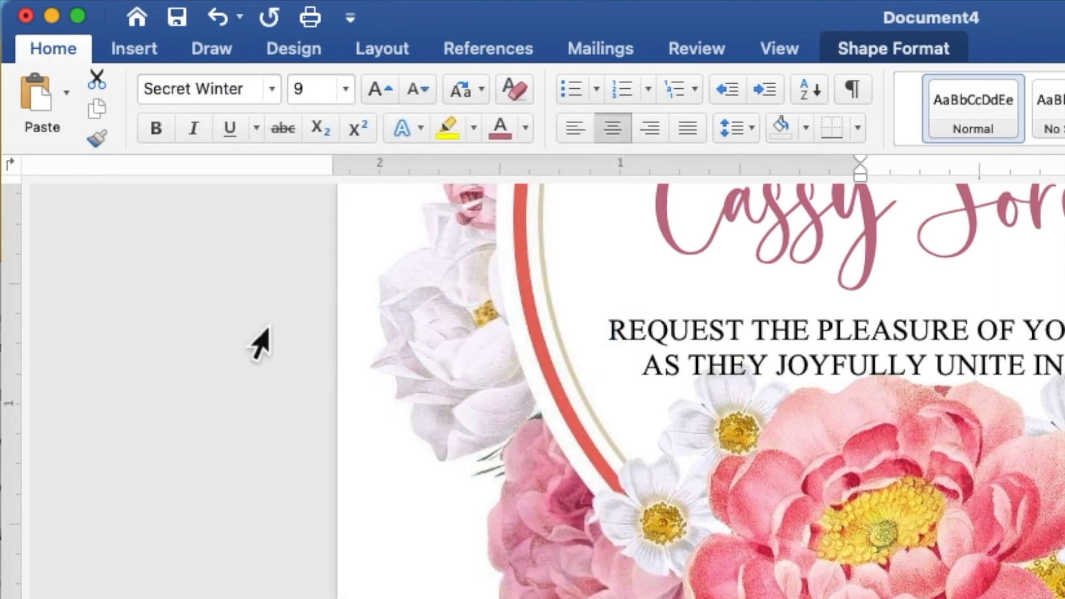
pyautogui.click(318, 101)
pyautogui.moveTo(318, 101); pyautogui.dragTo(295, 104)
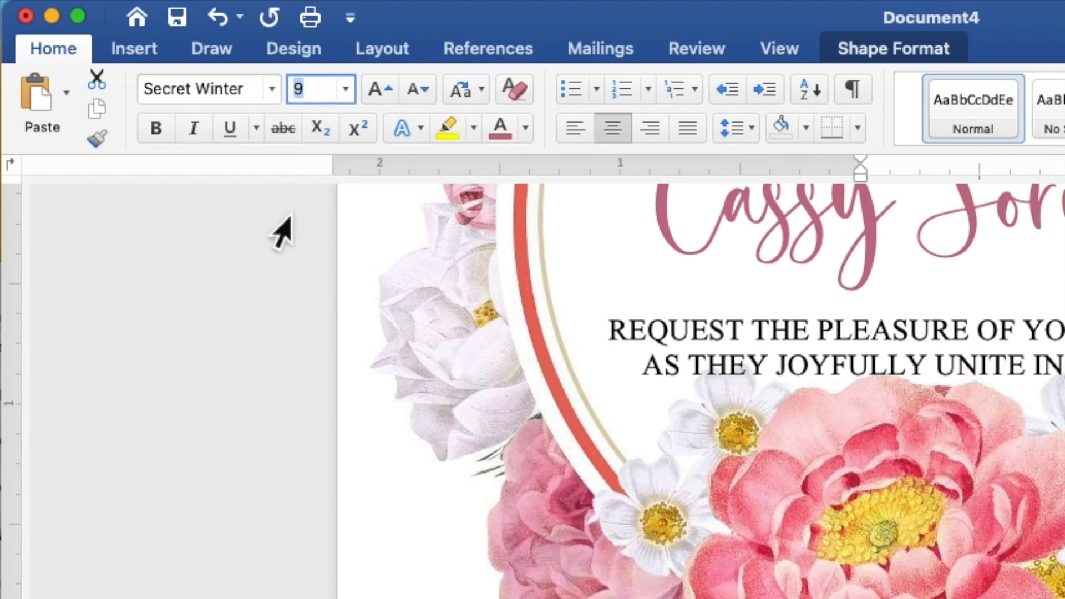
pyautogui.write('15')
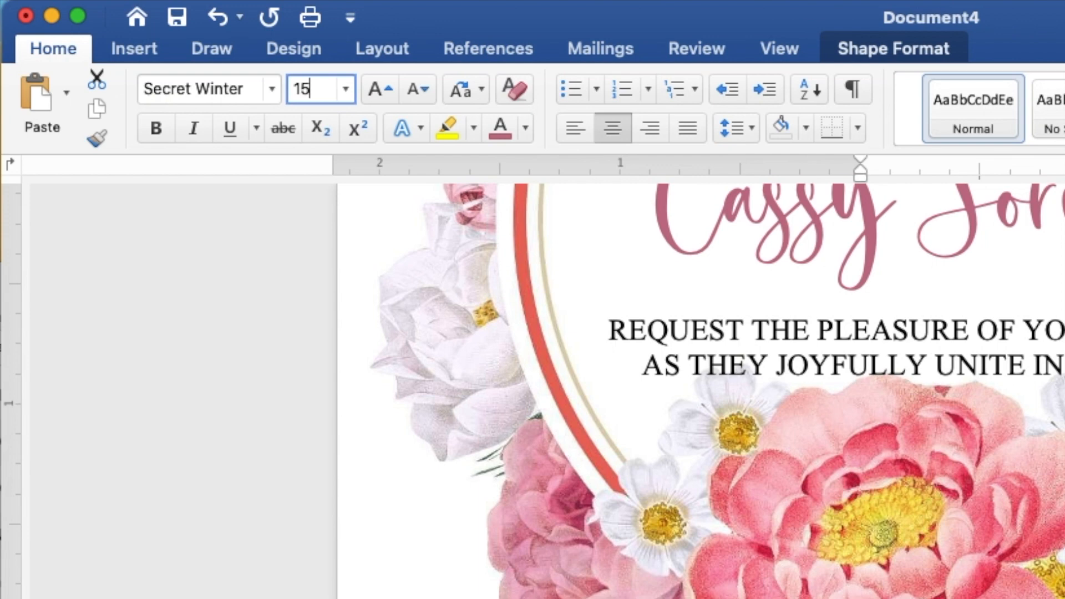
pyautogui.press('Return')
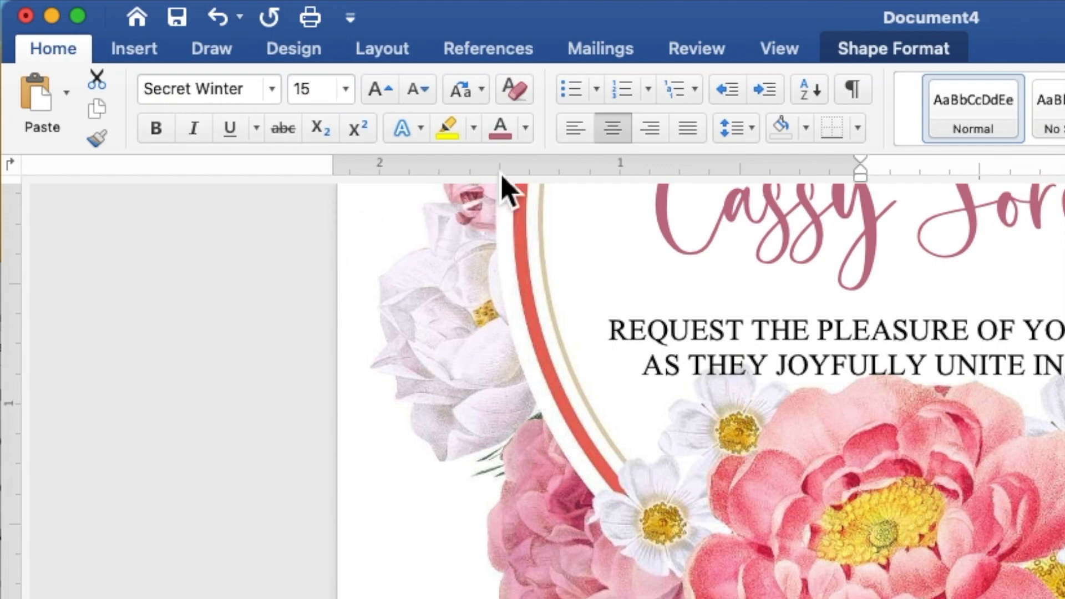
pyautogui.click(526, 129)
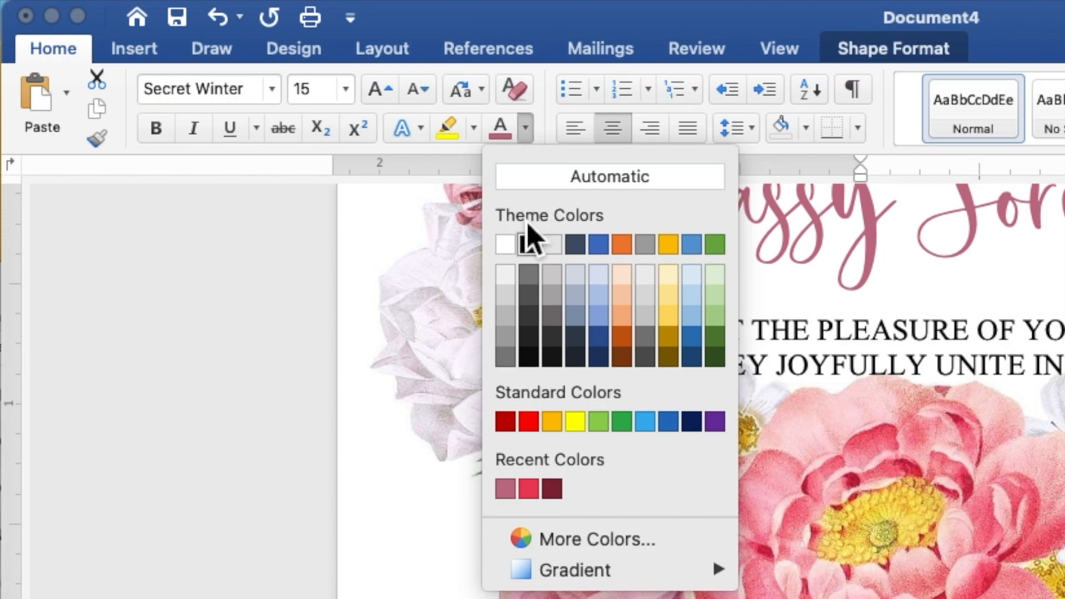
pyautogui.click(506, 489)
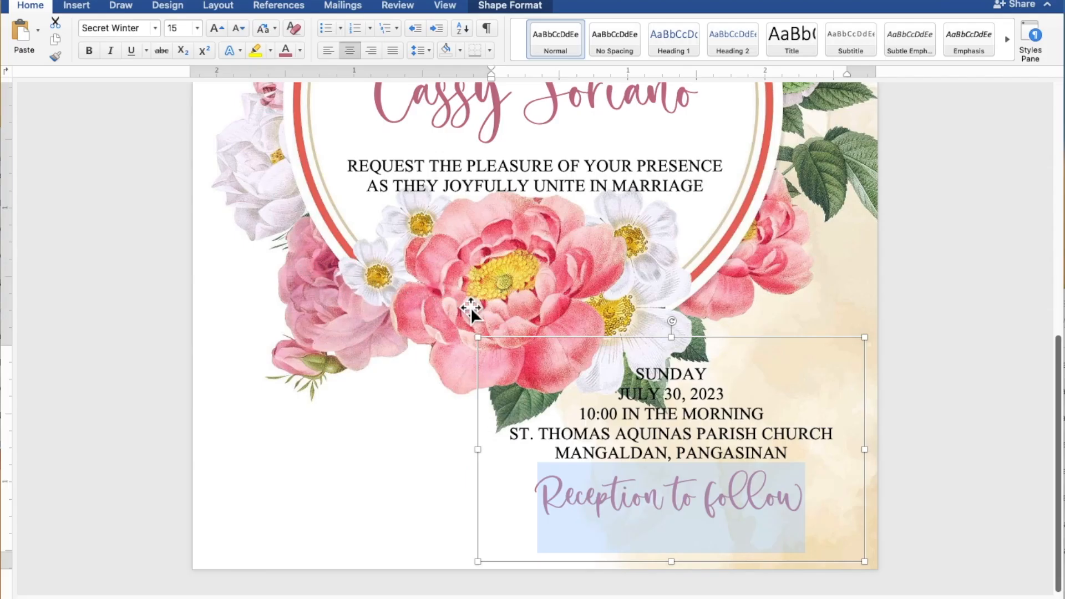
pyautogui.moveTo(554, 344); pyautogui.dragTo(581, 370)
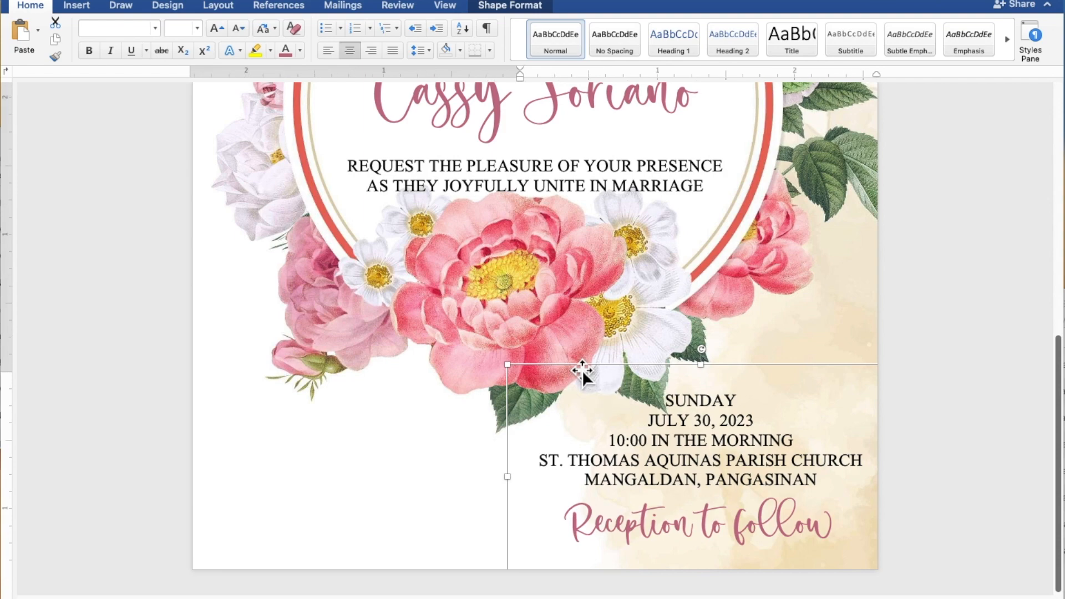
# Step: Scroll to view the full invitation page and deselect the event details box
pyautogui.scroll(-6, 581, 370)
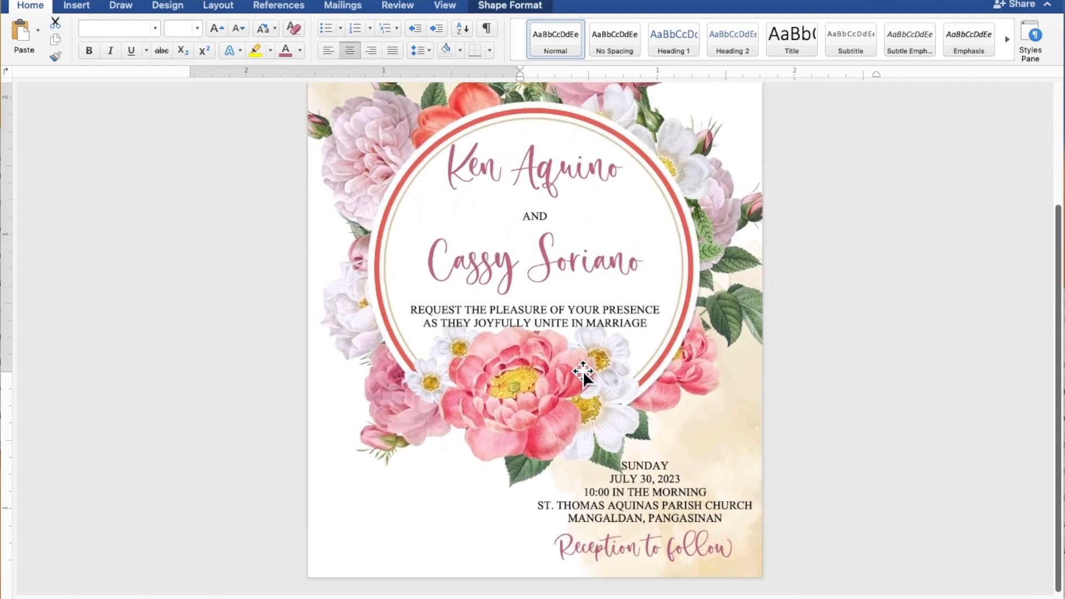
pyautogui.scroll(-4, 584, 371)
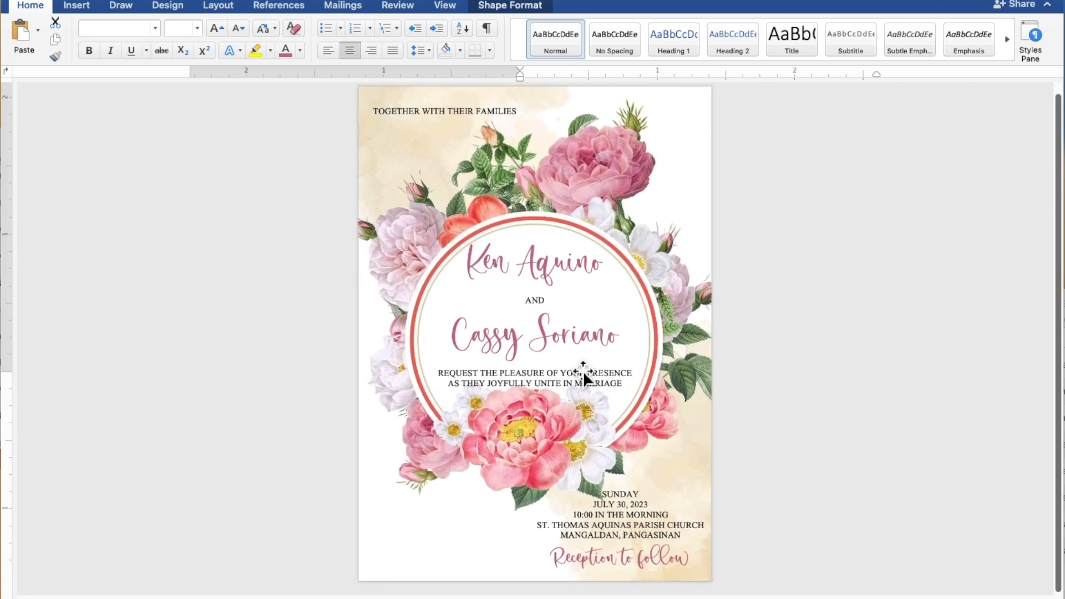
pyautogui.scroll(-1, 583, 371)
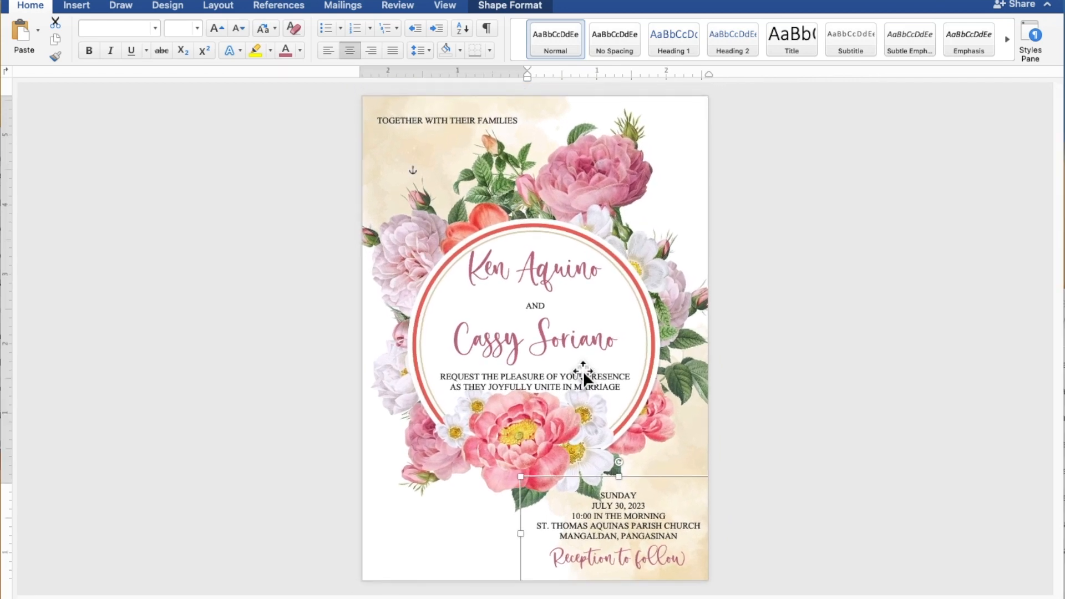
pyautogui.click(969, 341)
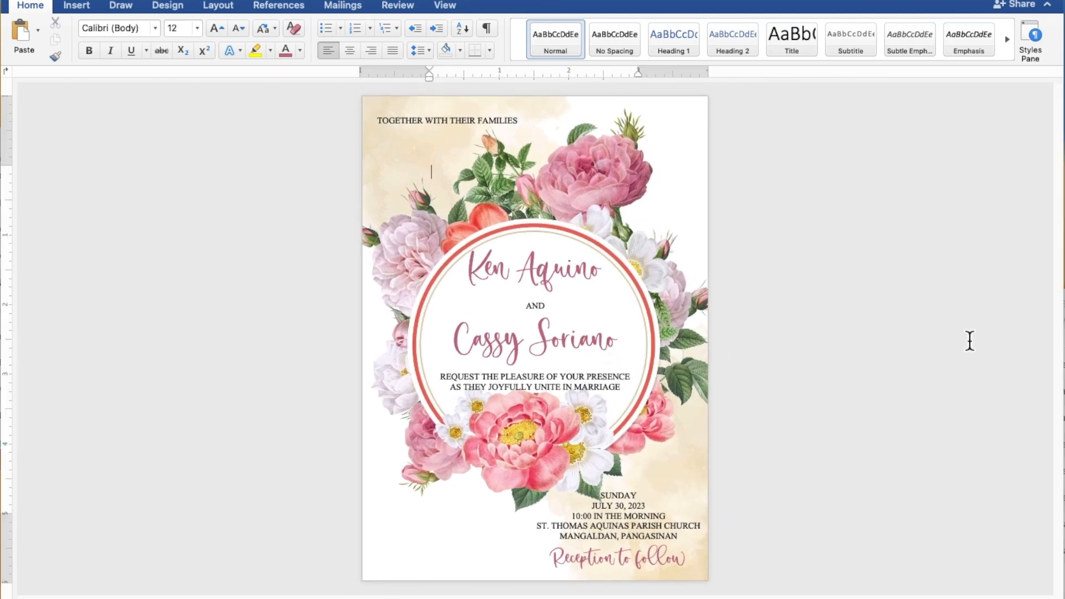